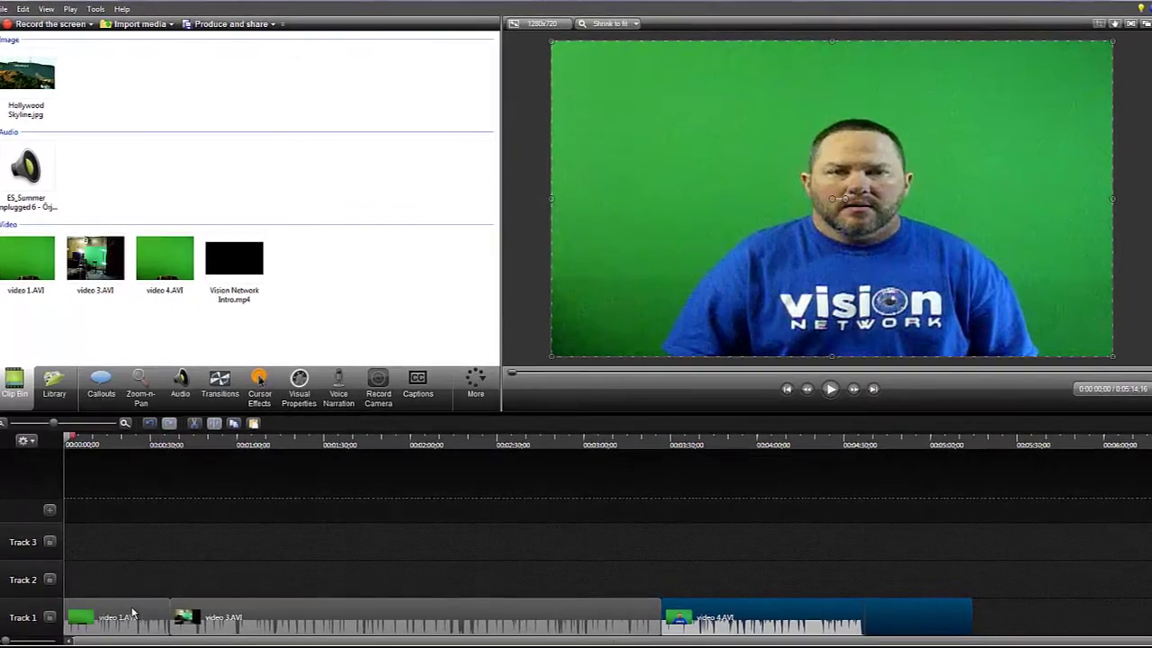
Shift video 4, video 3 and video 1 later on Track 1 to clear the track start
mouse_move(117, 614)
mouse_down()
mouse_move(117, 580)
mouse_move(117, 617)
mouse_up()
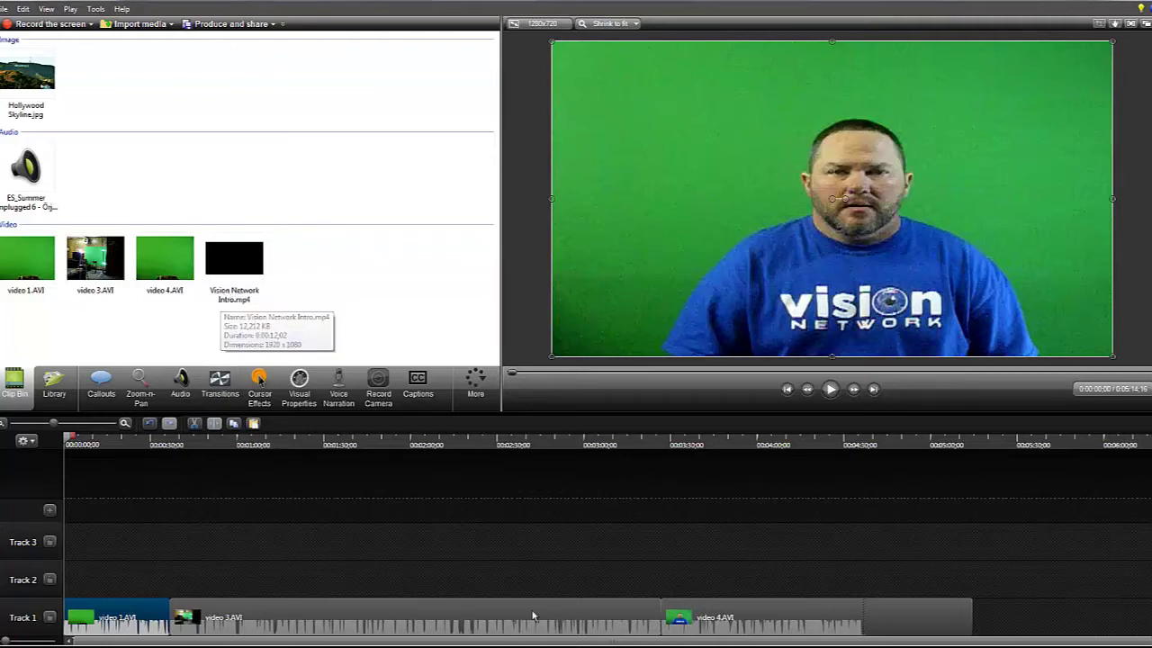
drag(798, 624, 900, 623)
drag(543, 623, 642, 623)
click(157, 621)
drag(158, 621, 266, 621)
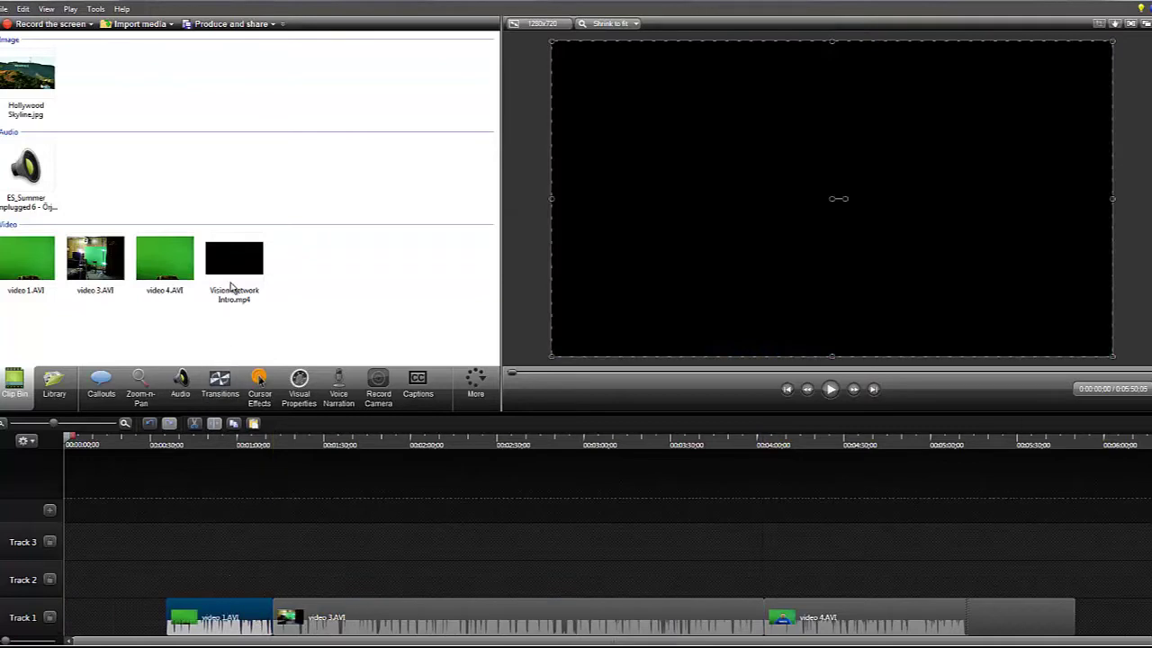
Drop Vision Network Intro.mp4 at the start and close the gaps to video 1, 3 and 4
drag(236, 265, 87, 619)
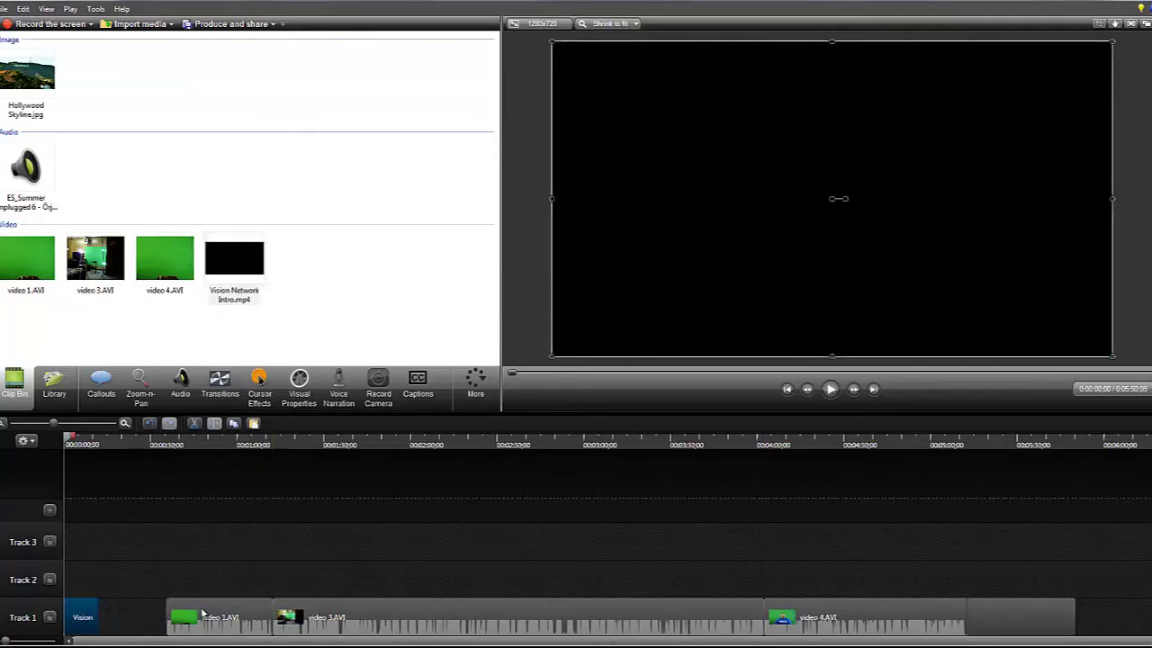
drag(171, 617, 102, 618)
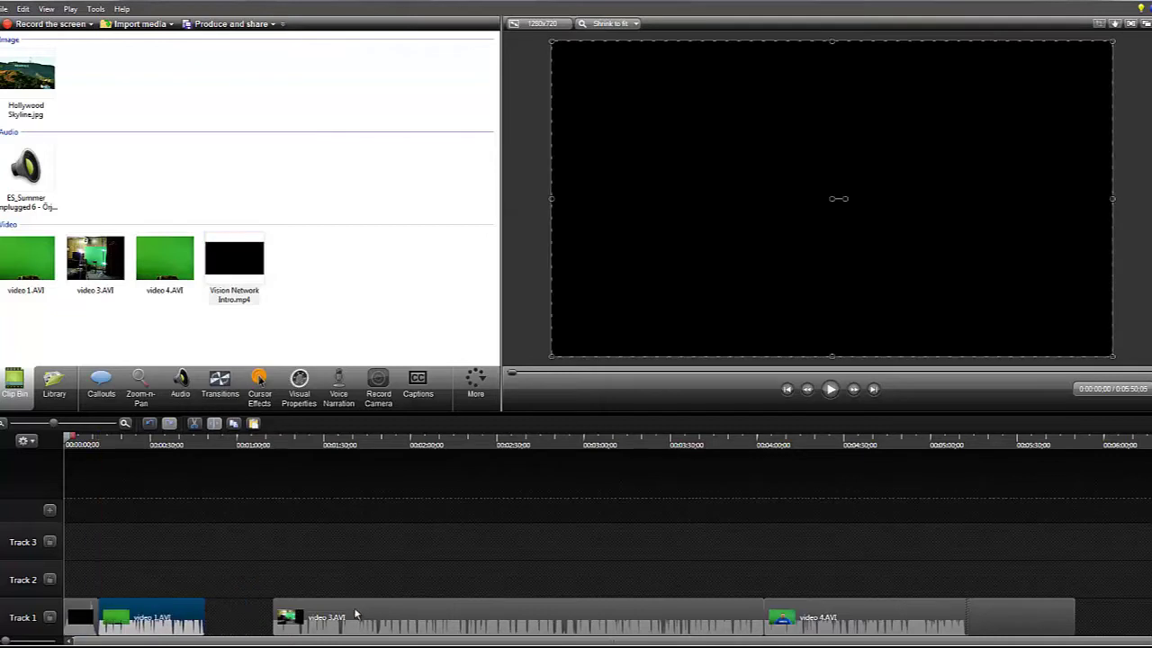
drag(273, 618, 204, 619)
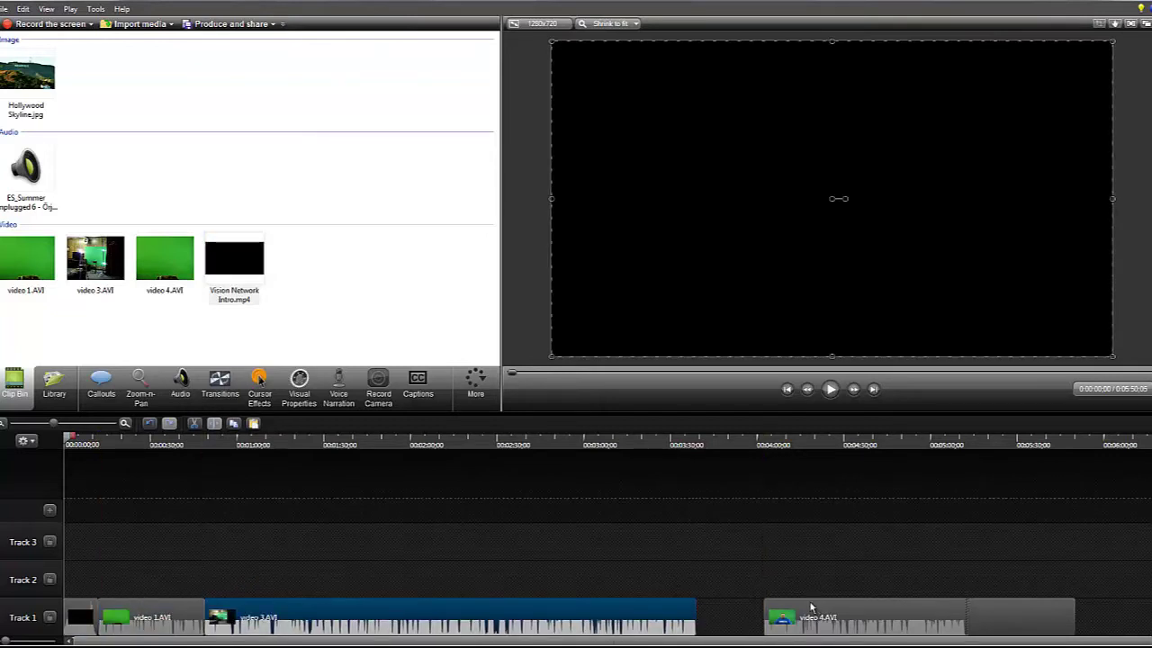
drag(754, 617, 688, 615)
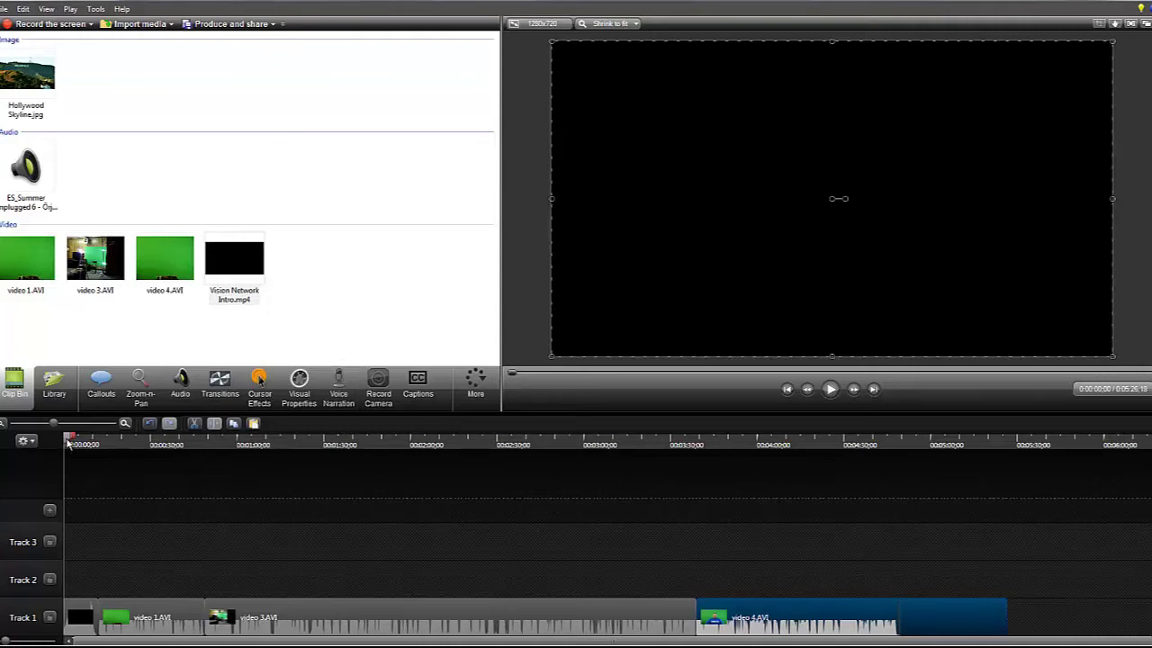
Add Hollywood Skyline.jpg to the timeline and lift video 1, 3 and 4 onto Track 3
drag(69, 436, 702, 501)
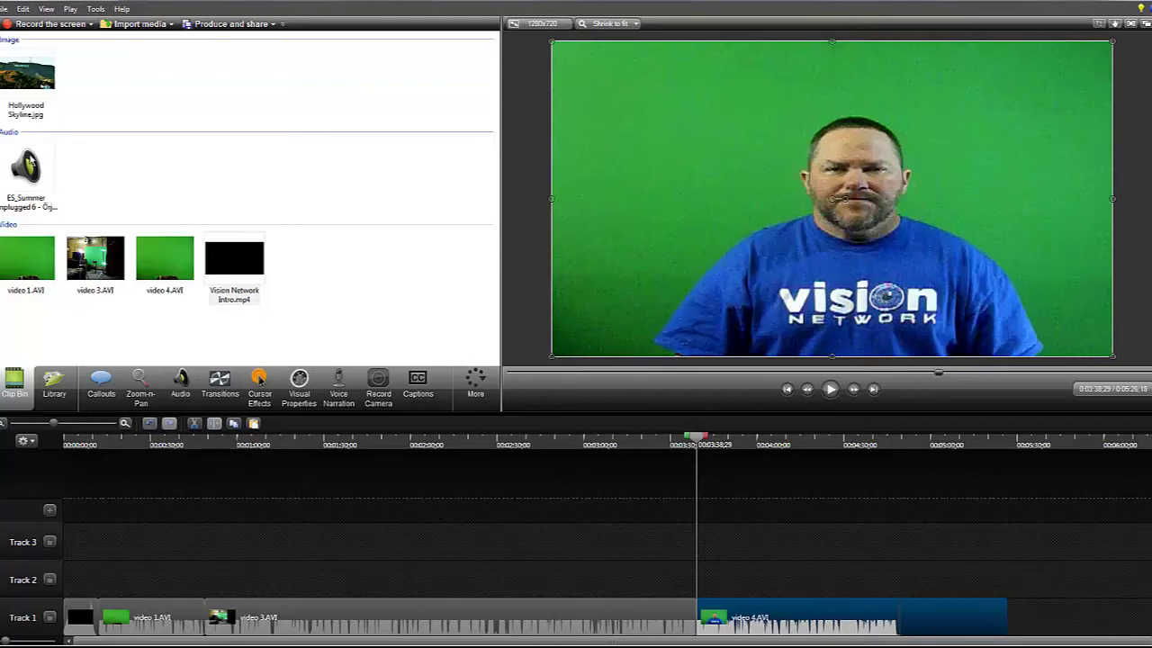
drag(36, 77, 91, 577)
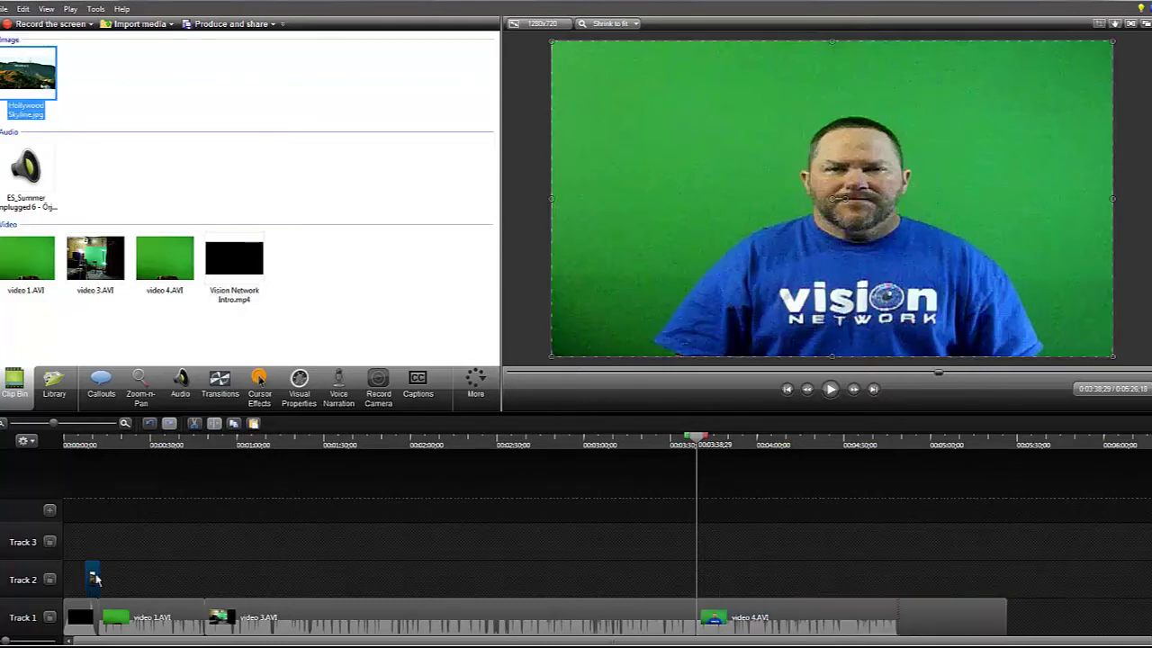
drag(94, 578, 1004, 584)
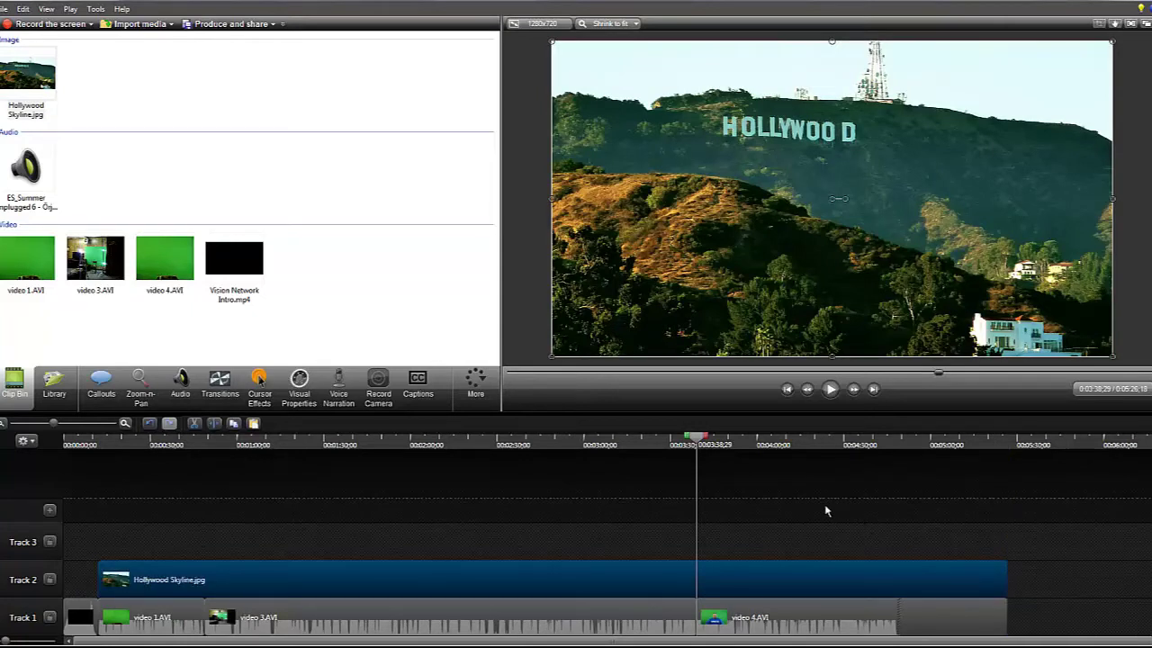
drag(153, 617, 157, 544)
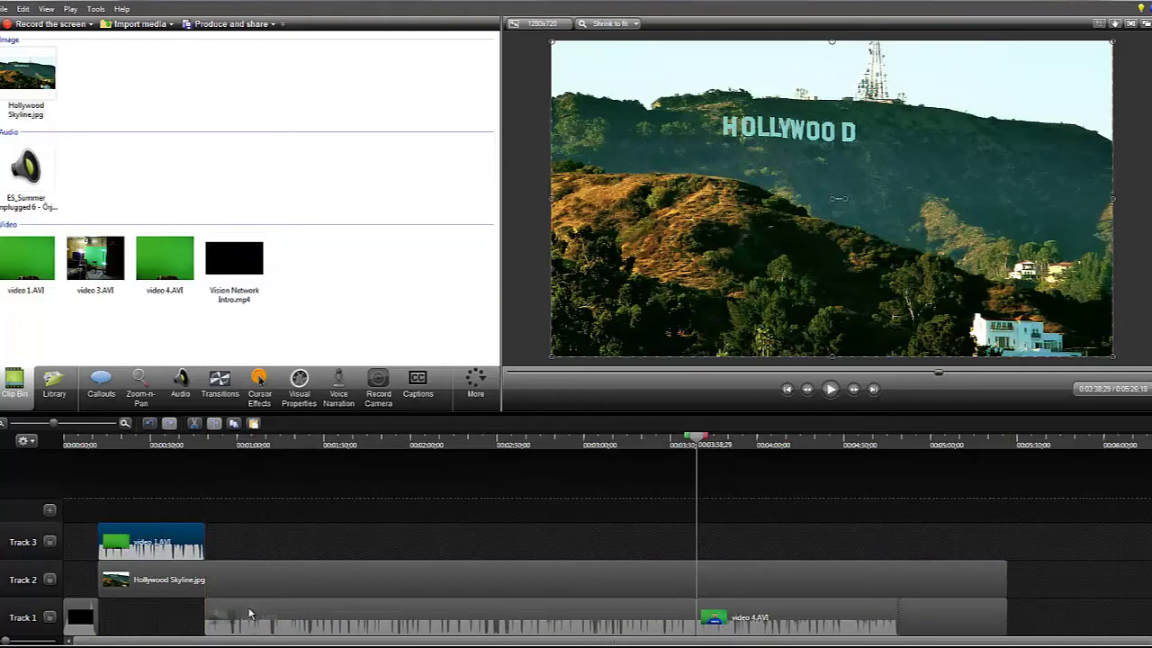
drag(250, 612, 259, 540)
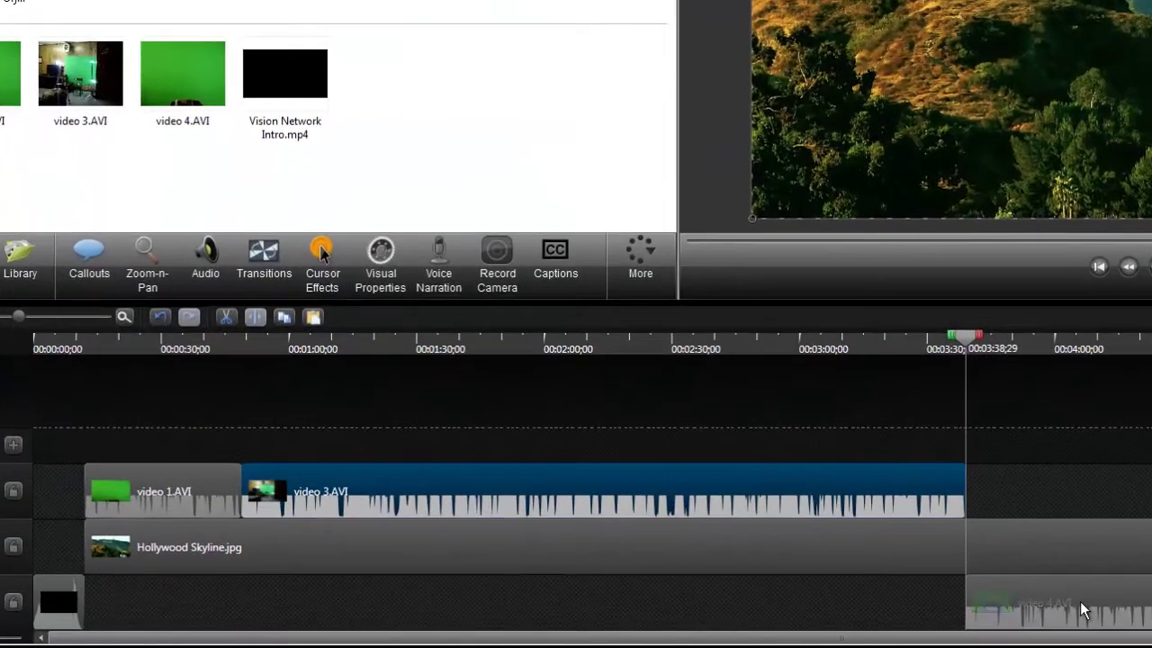
click(846, 614)
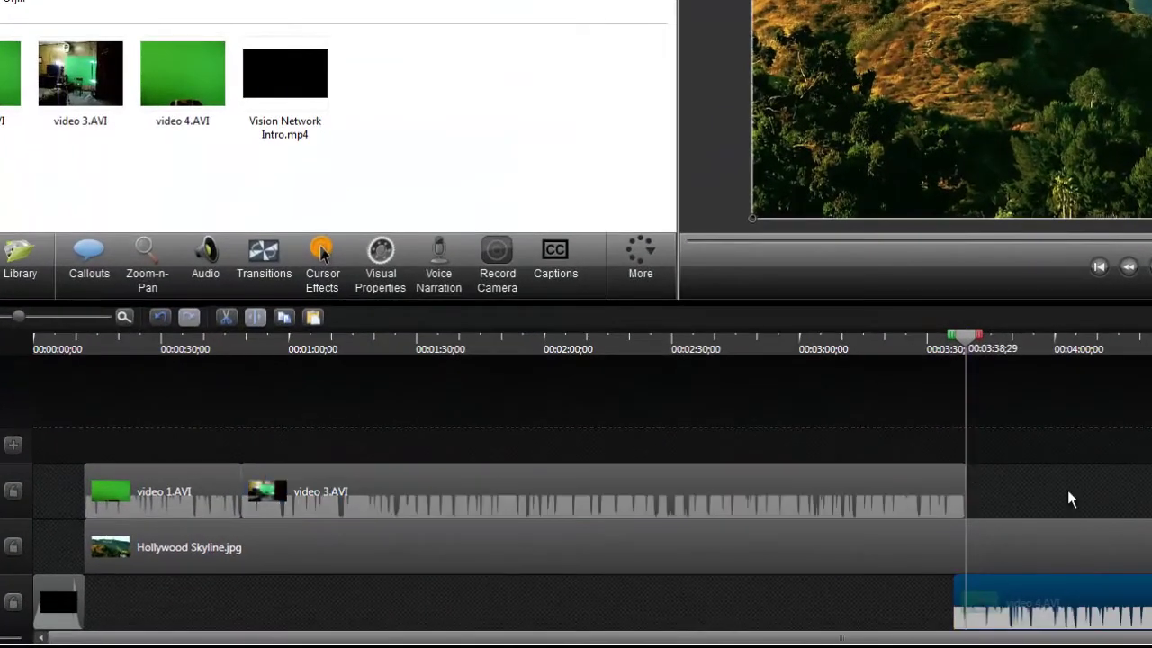
drag(1067, 603, 1062, 476)
Put the skyline image on Track 1, with the intro, video 1, 3 and 4 on Track 2
drag(357, 548, 352, 601)
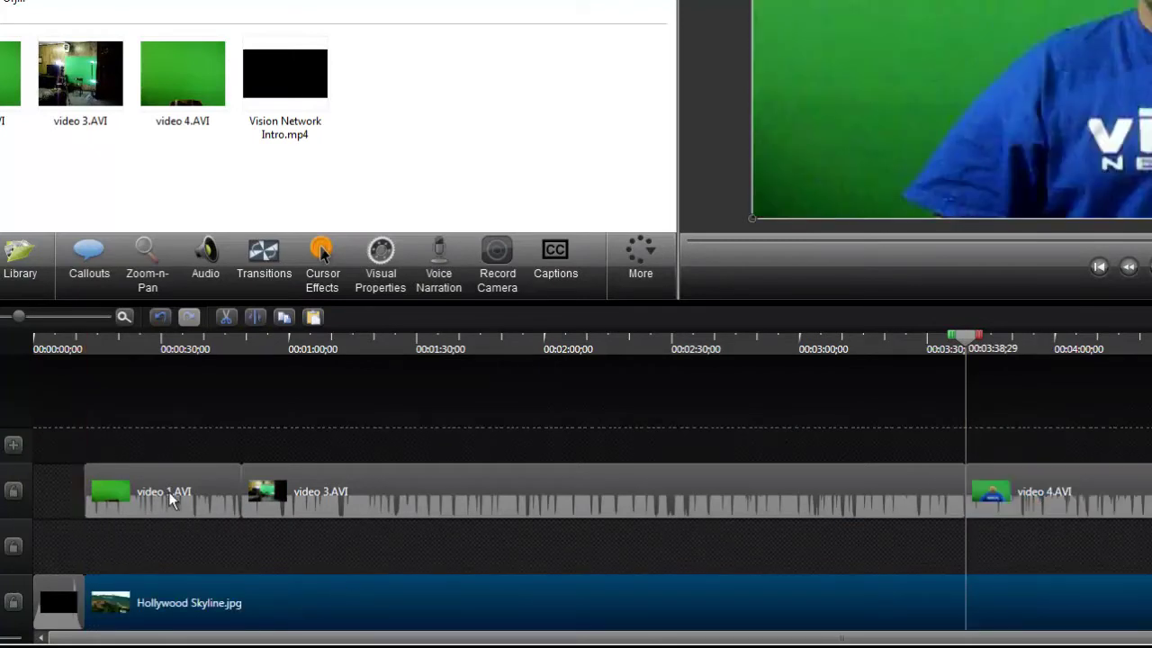
drag(168, 490, 156, 546)
drag(394, 474, 387, 550)
drag(1042, 483, 1045, 548)
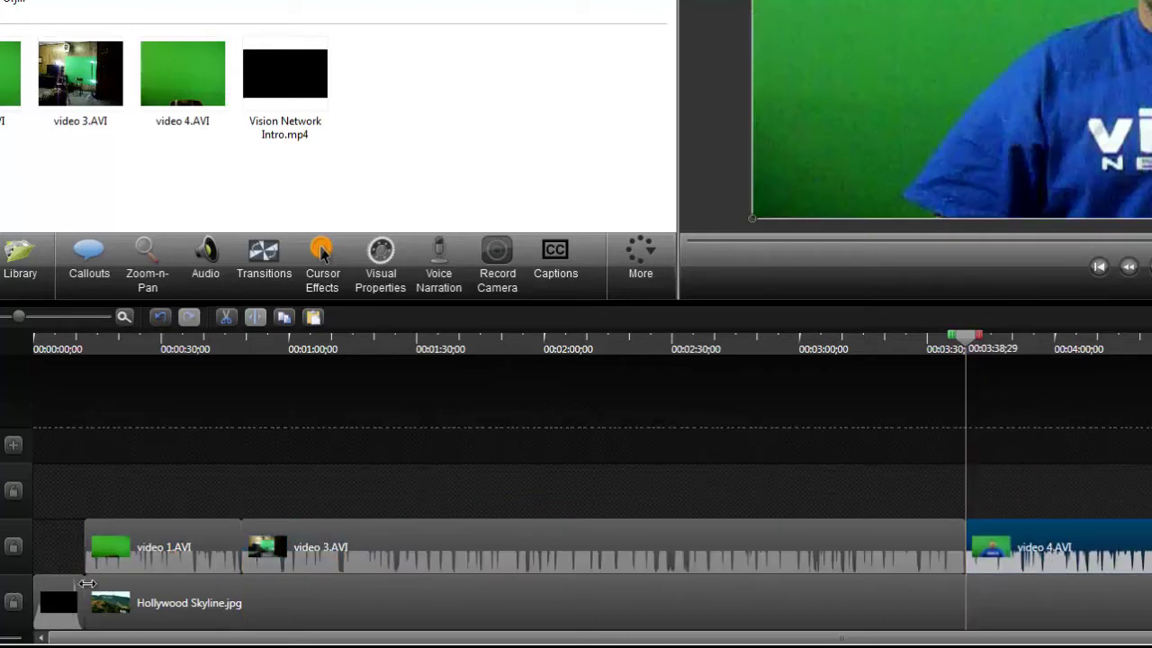
drag(59, 593, 63, 563)
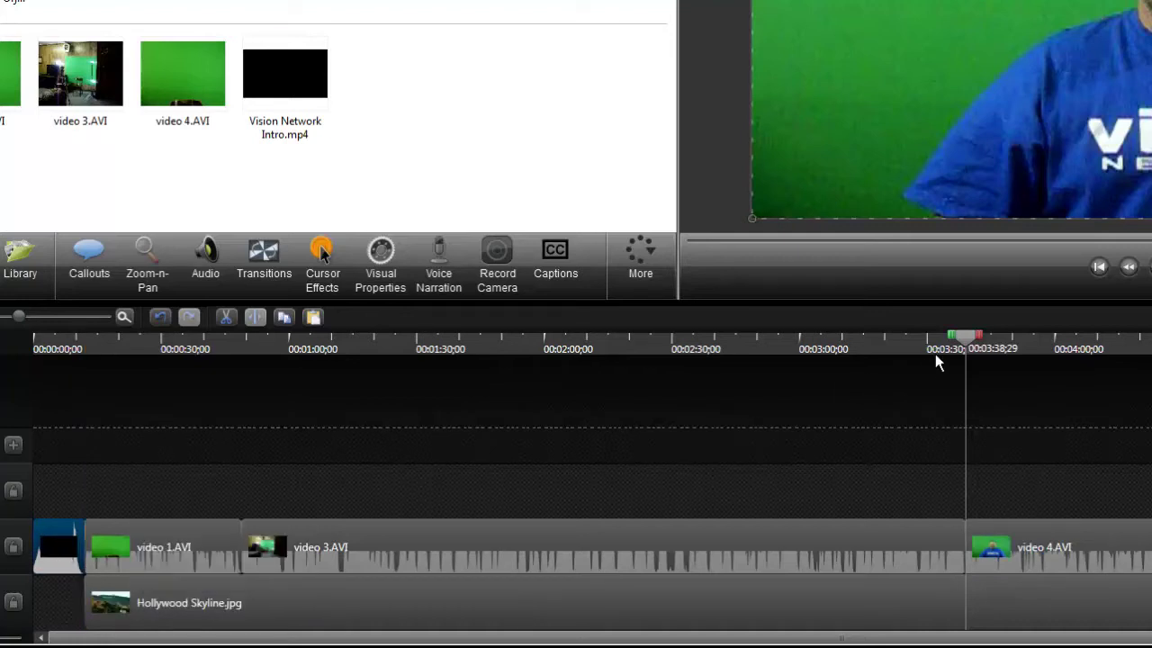
mouse_move(963, 340)
mouse_down()
mouse_move(987, 341)
mouse_move(965, 341)
mouse_up()
click(1023, 544)
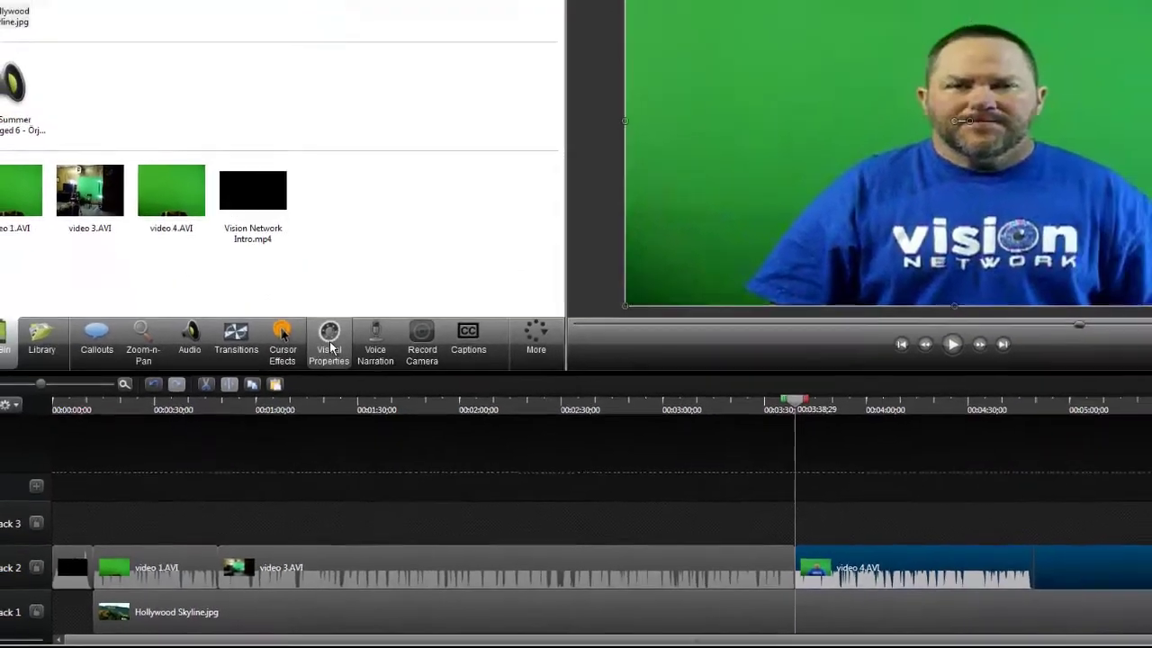
Enable Remove a color on video 4.AVI, reset to Tolerance 10, Softness 10, and list key colours
mouse_move(380, 268)
click(300, 388)
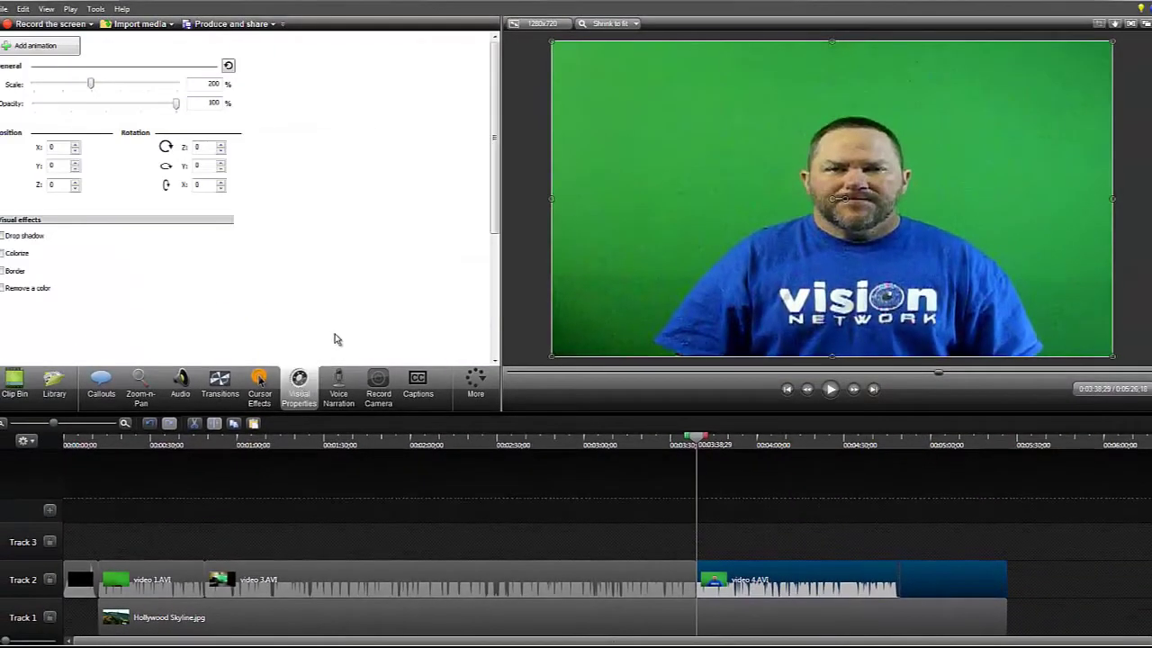
scroll(494, 182, down, 3)
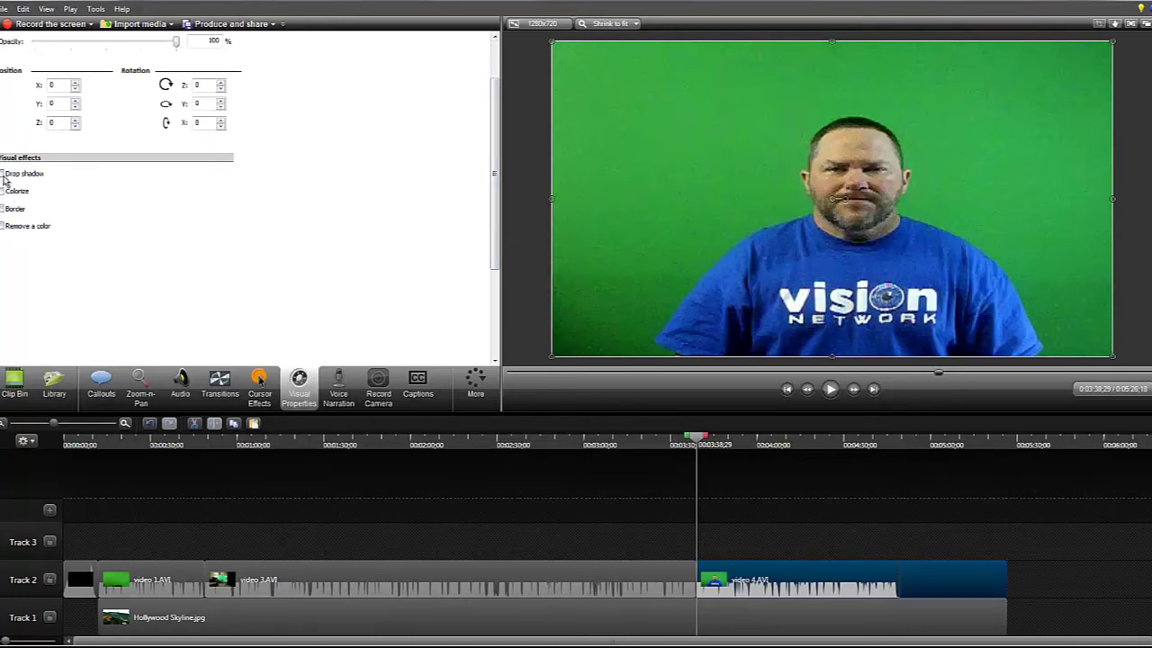
click(2, 226)
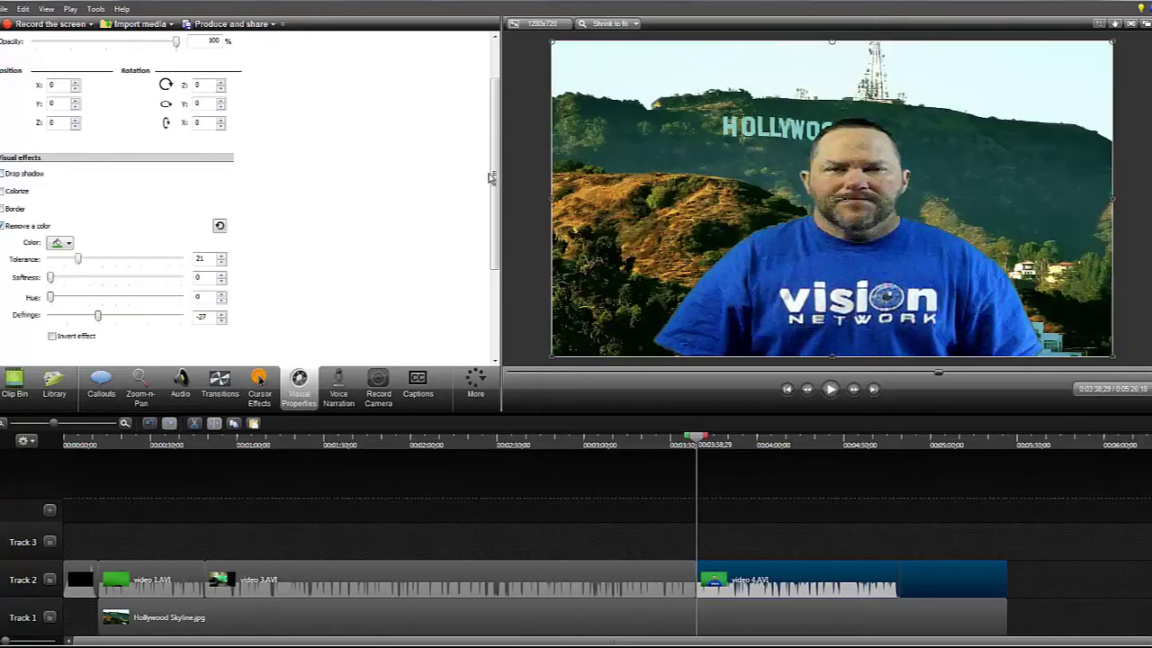
drag(495, 179, 495, 186)
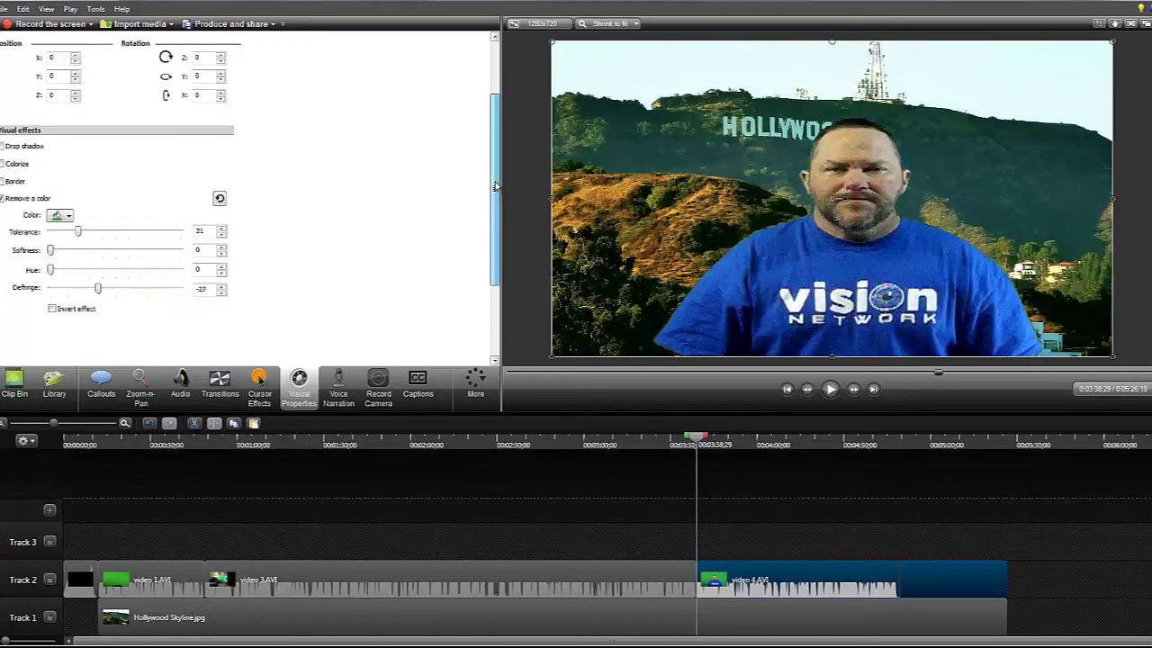
click(219, 199)
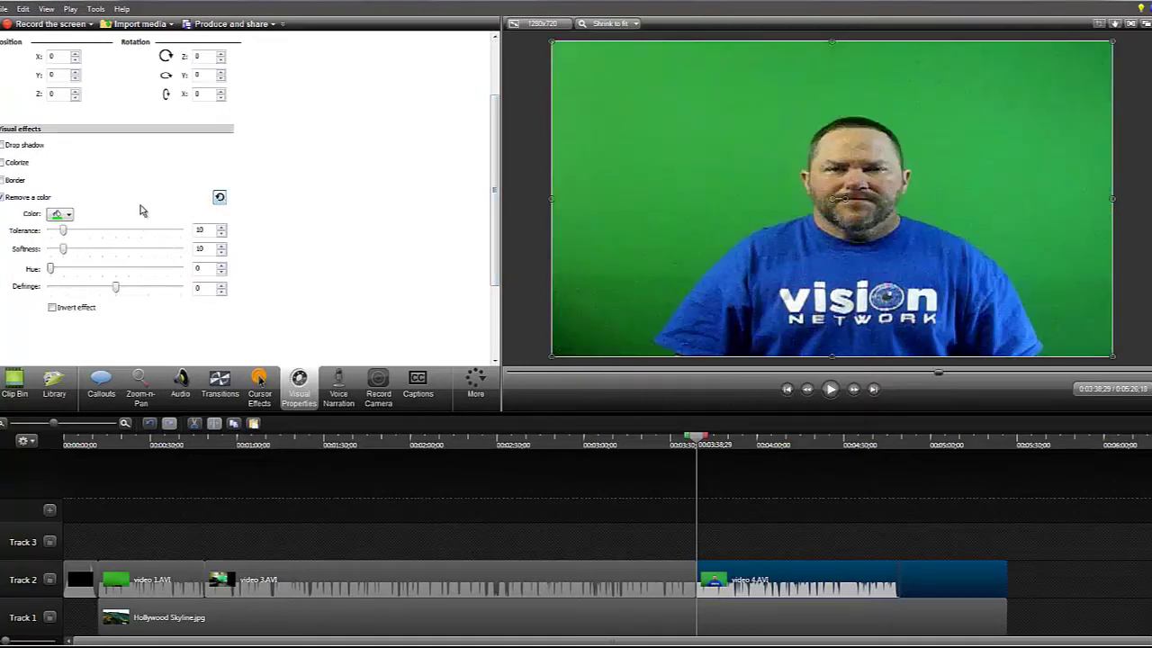
click(63, 217)
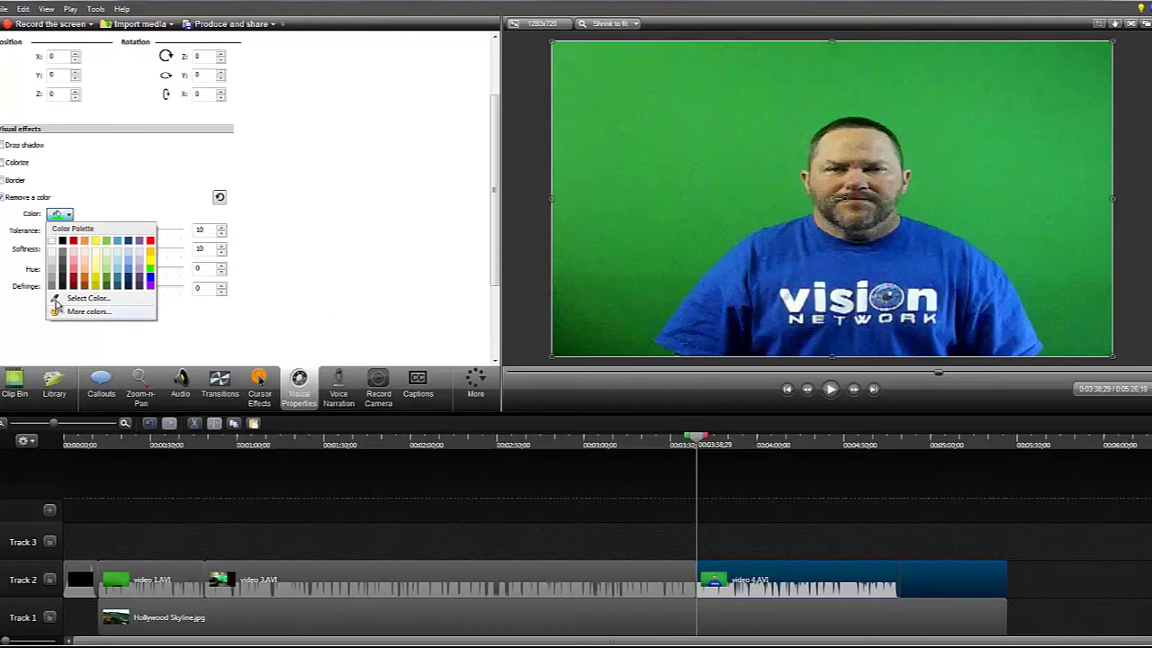
Key out the green screen at Tolerance 23, Softness 3, Hue 0 and Defringe -16
click(72, 298)
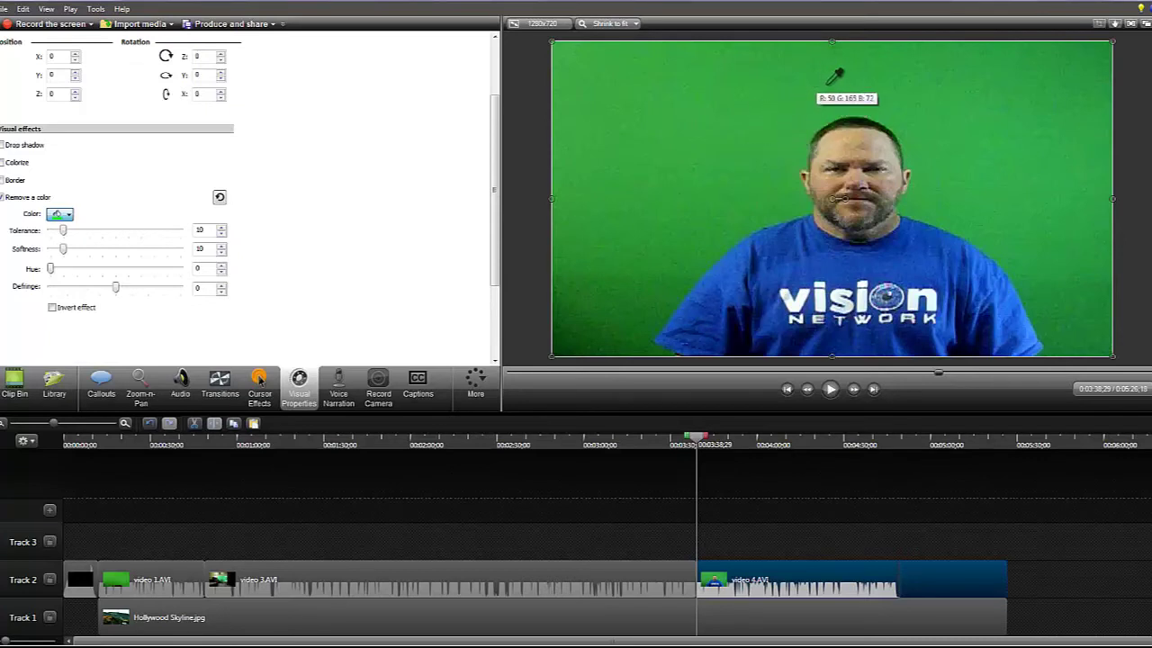
click(747, 118)
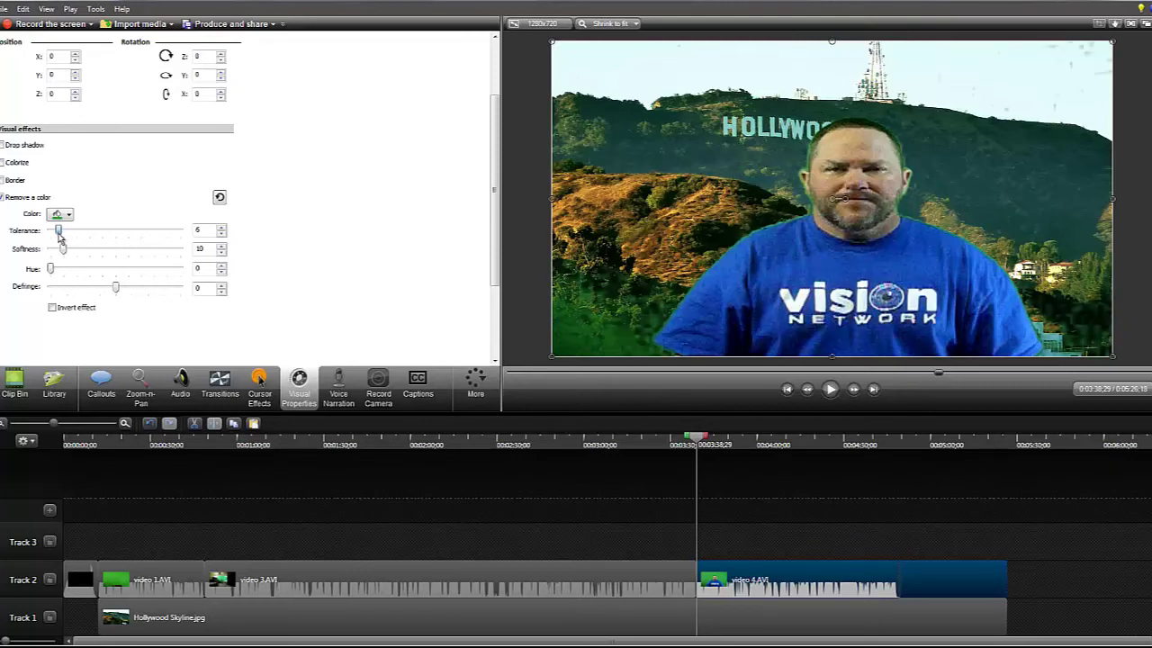
mouse_move(63, 235)
mouse_down()
mouse_move(106, 241)
mouse_move(59, 250)
mouse_move(72, 250)
mouse_up()
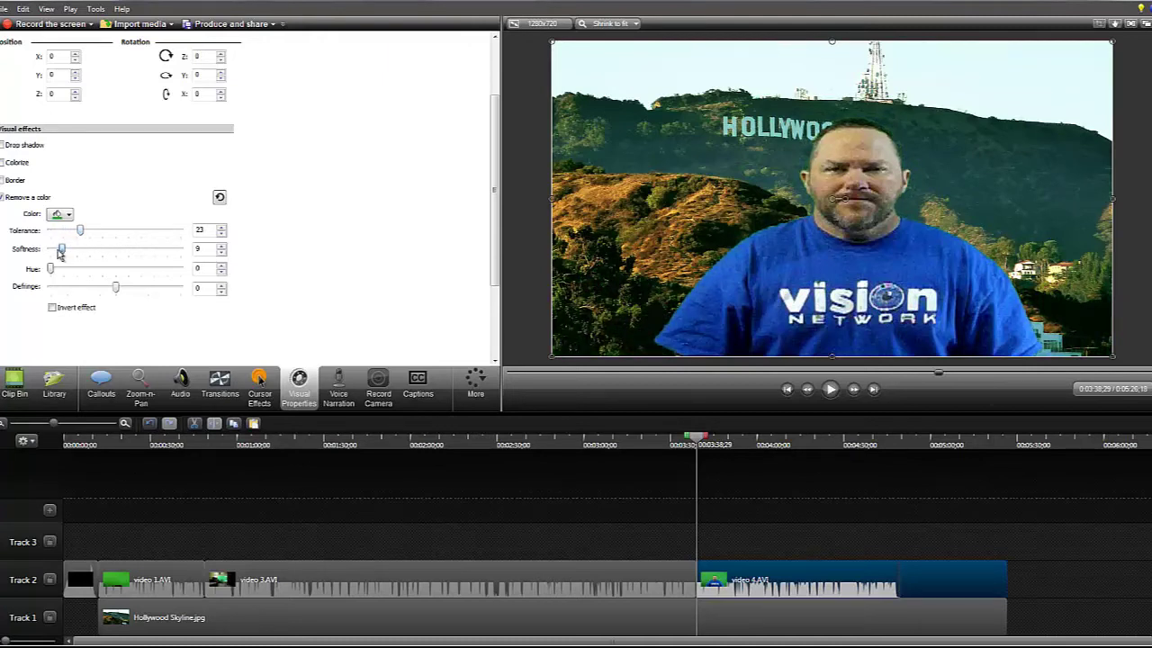
mouse_move(64, 255)
mouse_down()
mouse_move(95, 255)
mouse_move(59, 255)
mouse_up()
mouse_move(52, 272)
mouse_down()
mouse_move(133, 277)
mouse_move(50, 281)
mouse_up()
mouse_move(117, 290)
mouse_down()
mouse_move(90, 288)
mouse_move(105, 288)
mouse_up()
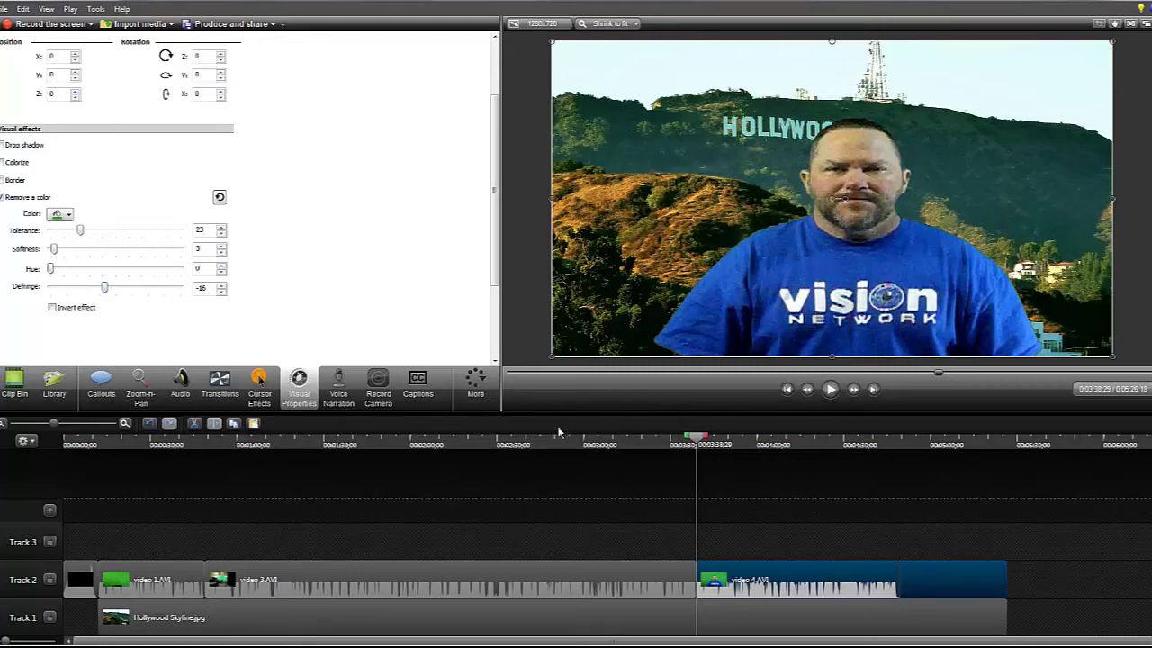
Lock Track 1 and shrink the presenter into the lower-right corner at X 272, Y -153
click(51, 618)
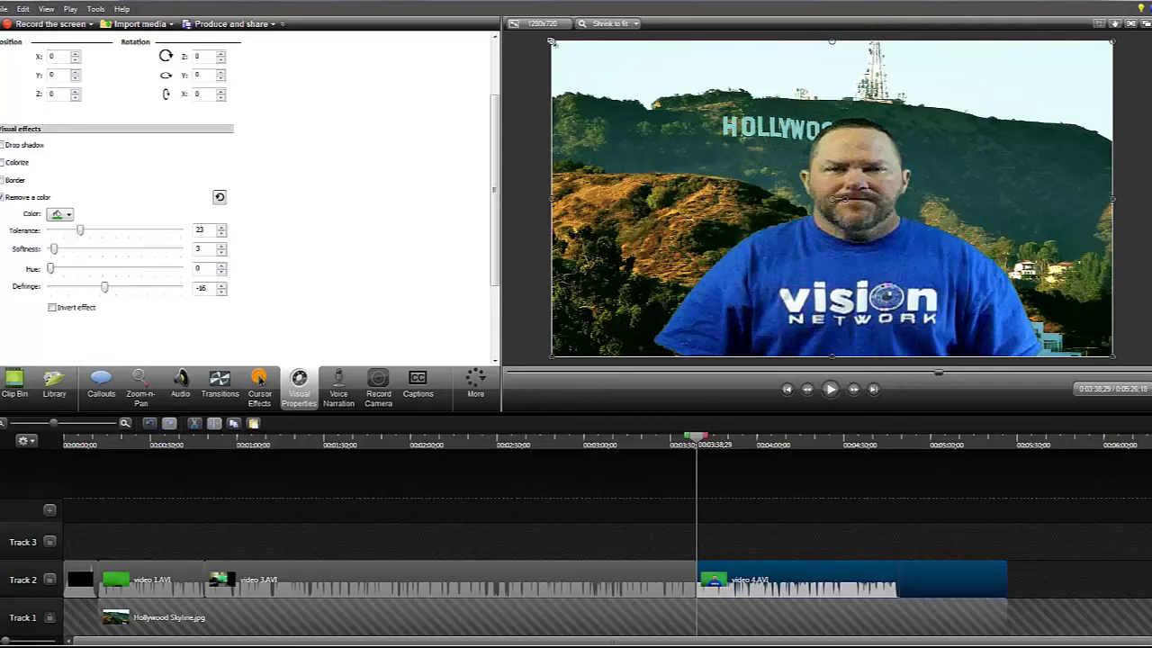
drag(551, 41, 790, 188)
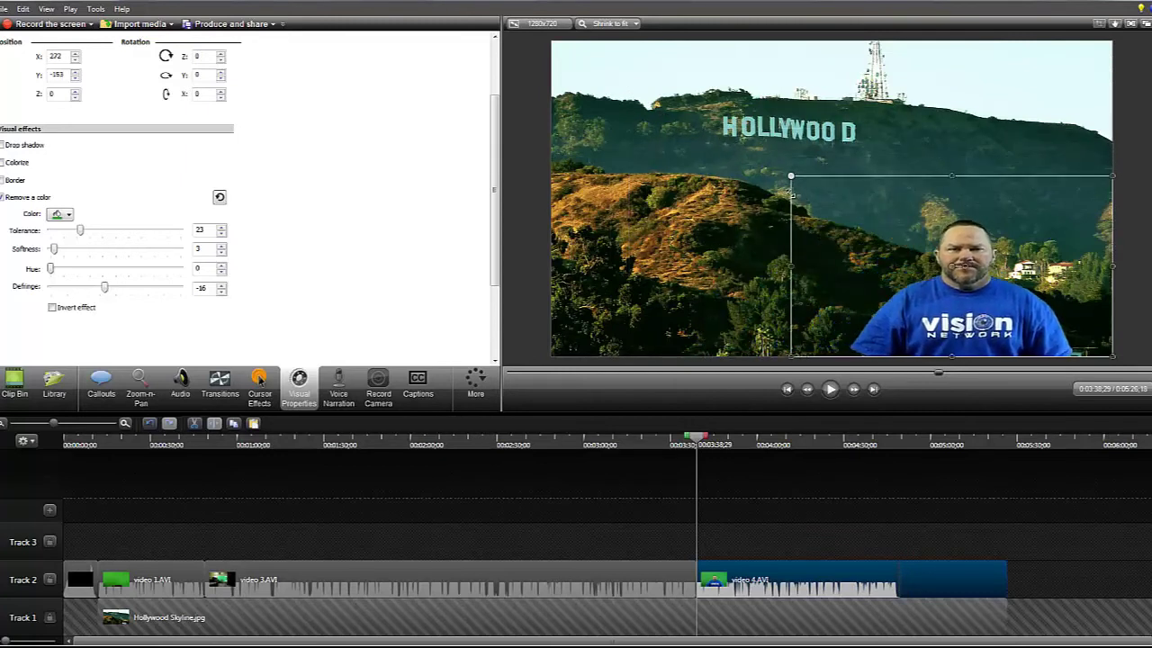
click(829, 389)
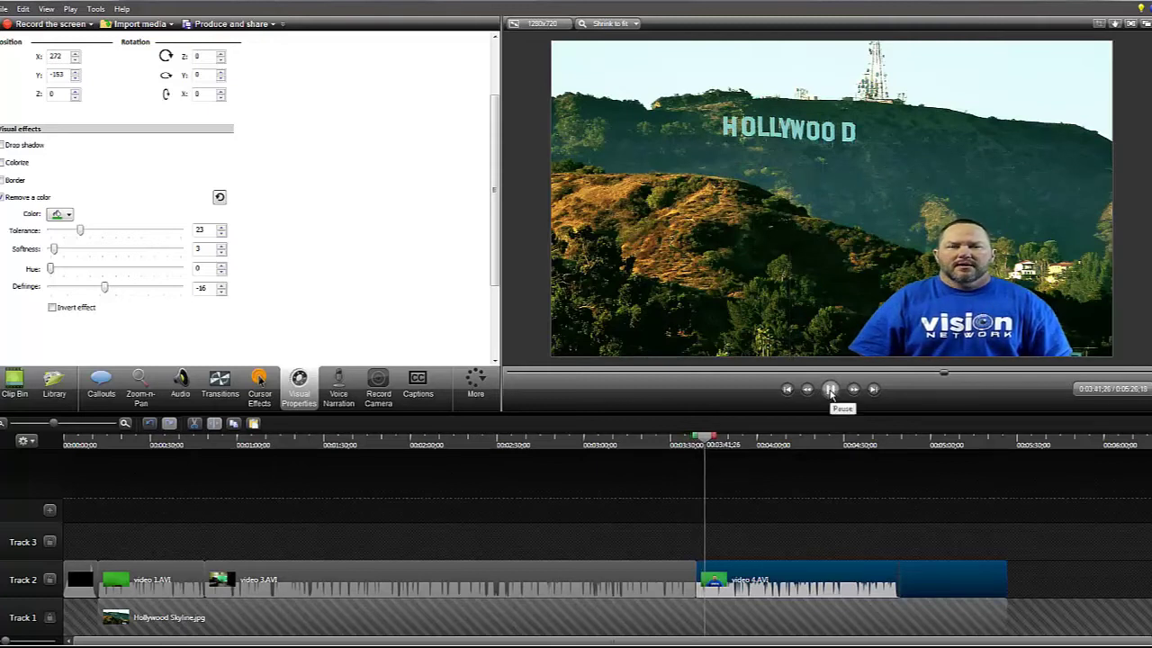
click(830, 389)
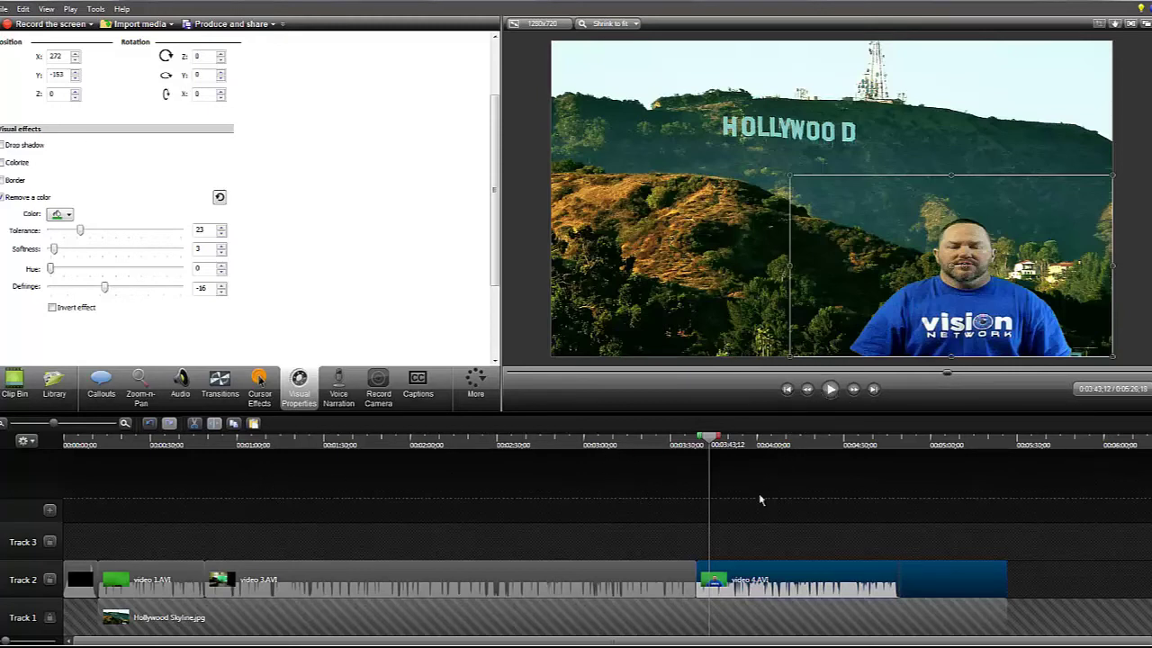
Drop video 4.AVI's volume to 0% in the Audio settings and play back to check
click(180, 387)
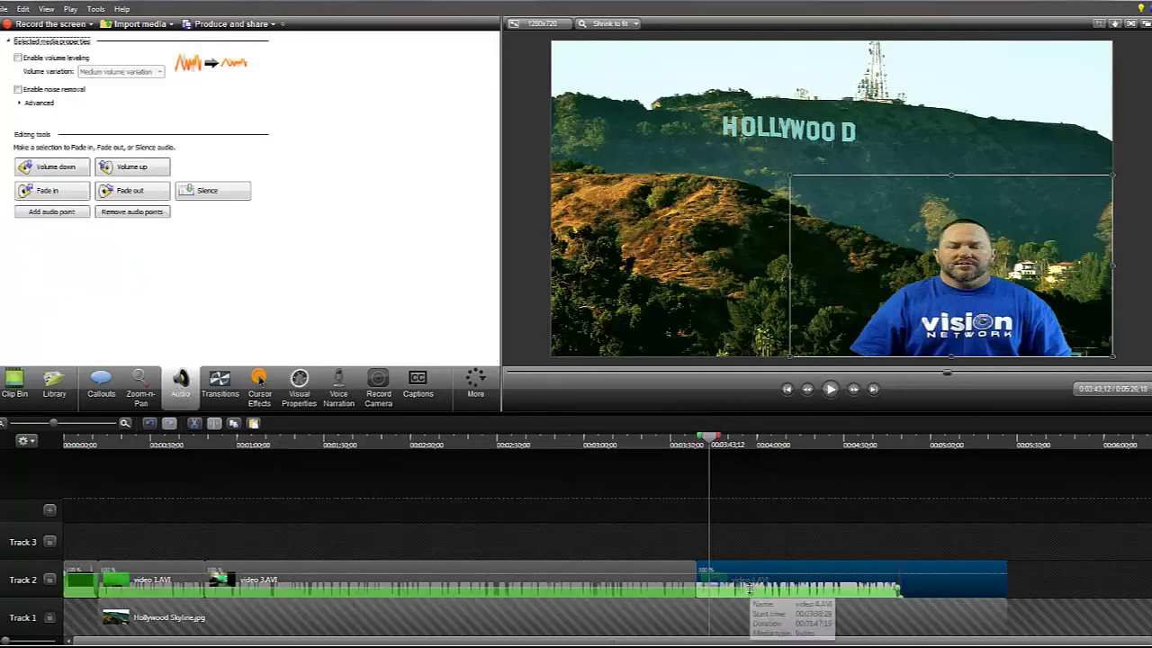
drag(750, 587, 752, 608)
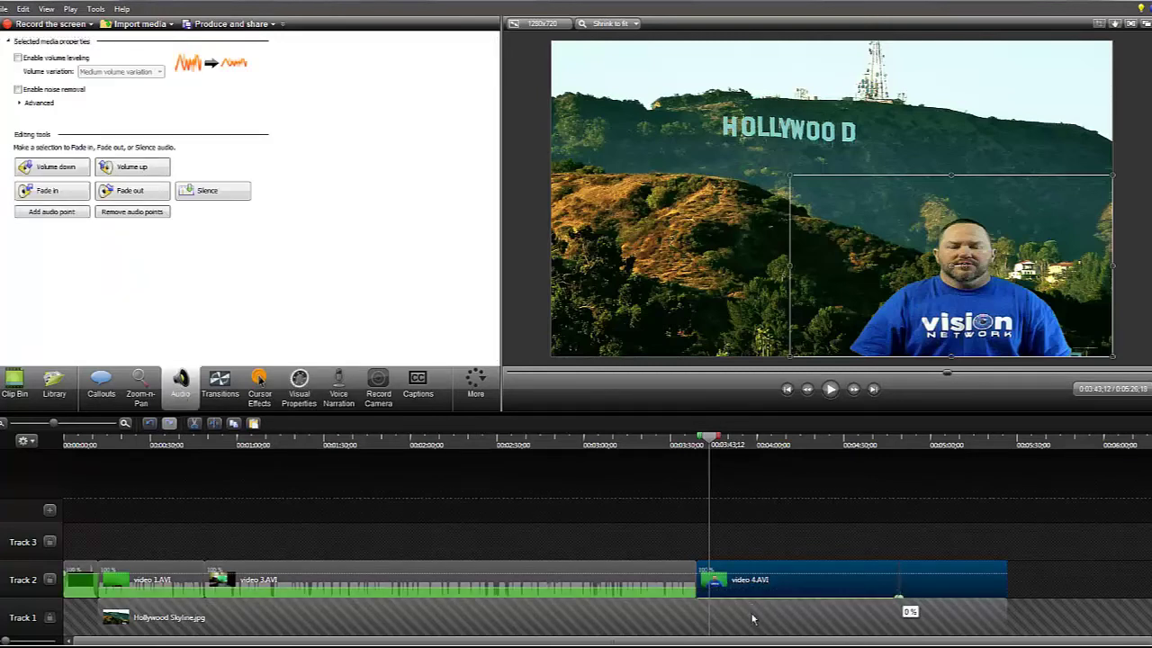
click(830, 390)
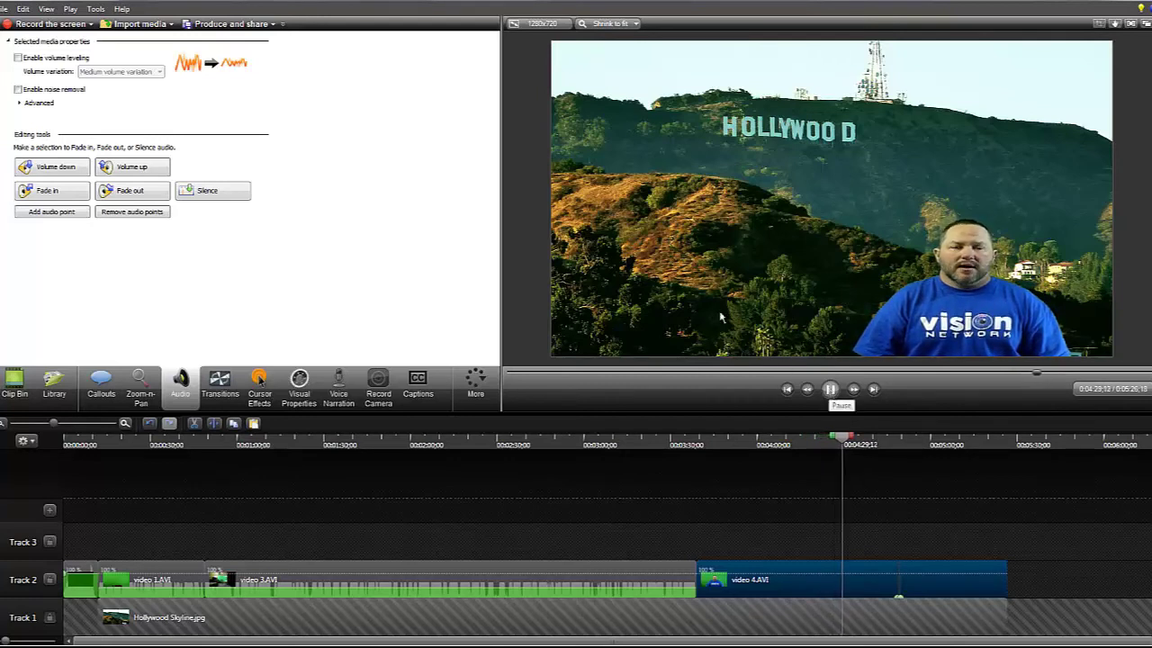
Import Vision Badge Transparent Background.png from Documents > VISION NETWORK > ARTWORK > BRANDING KIT > Vision Badge
click(30, 376)
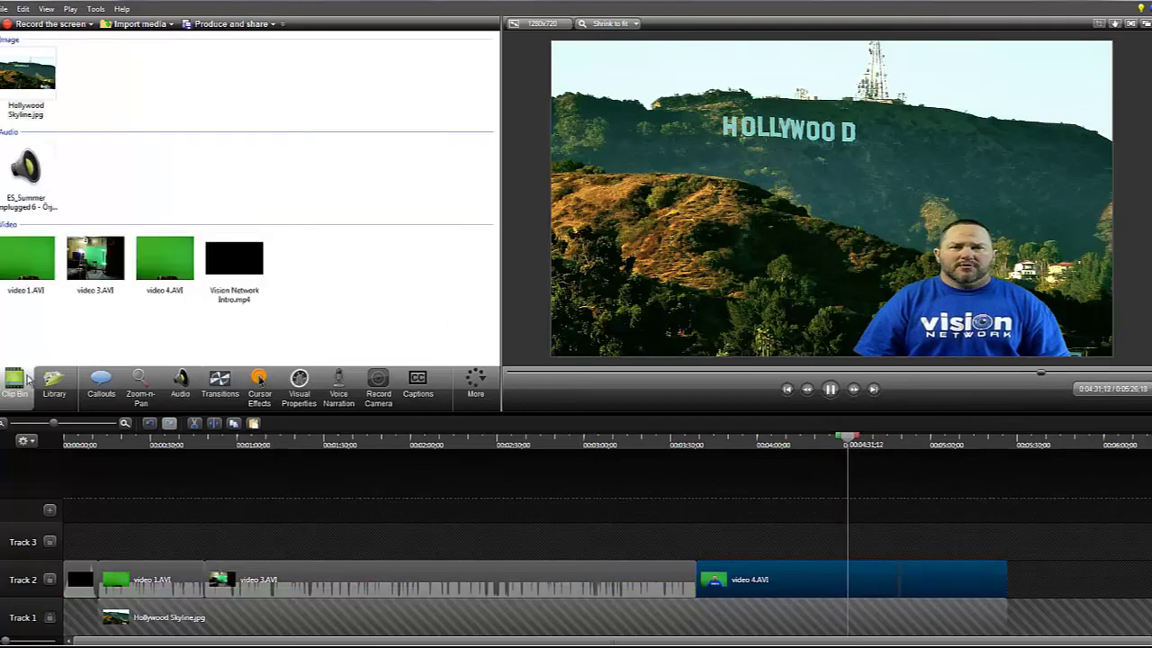
click(135, 23)
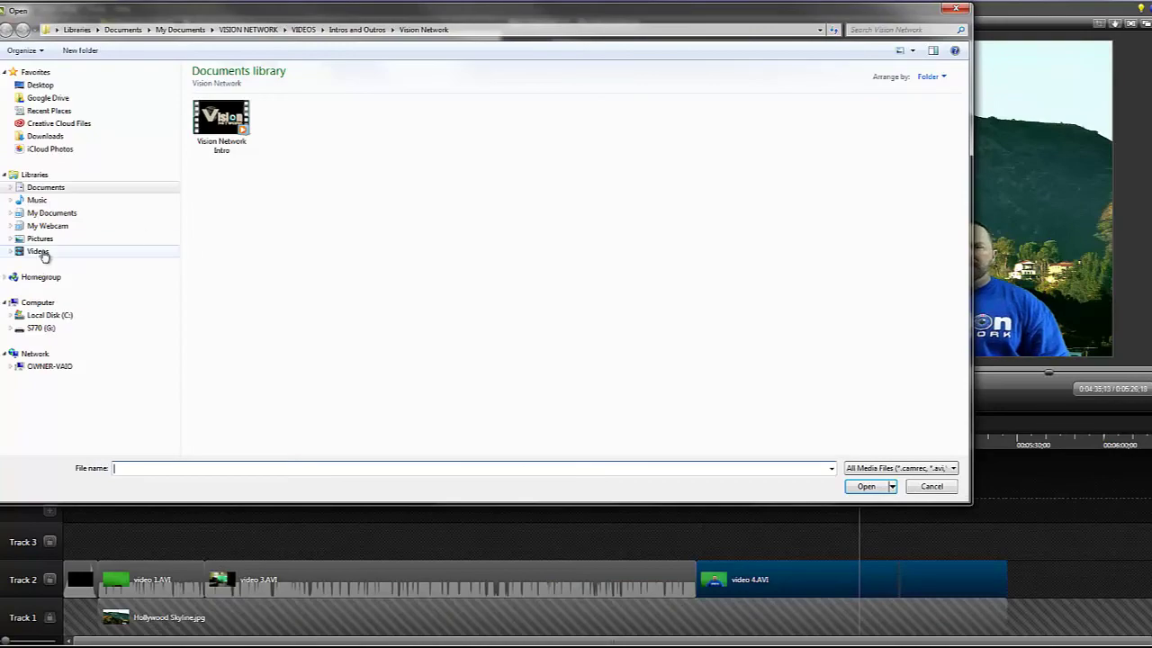
click(50, 191)
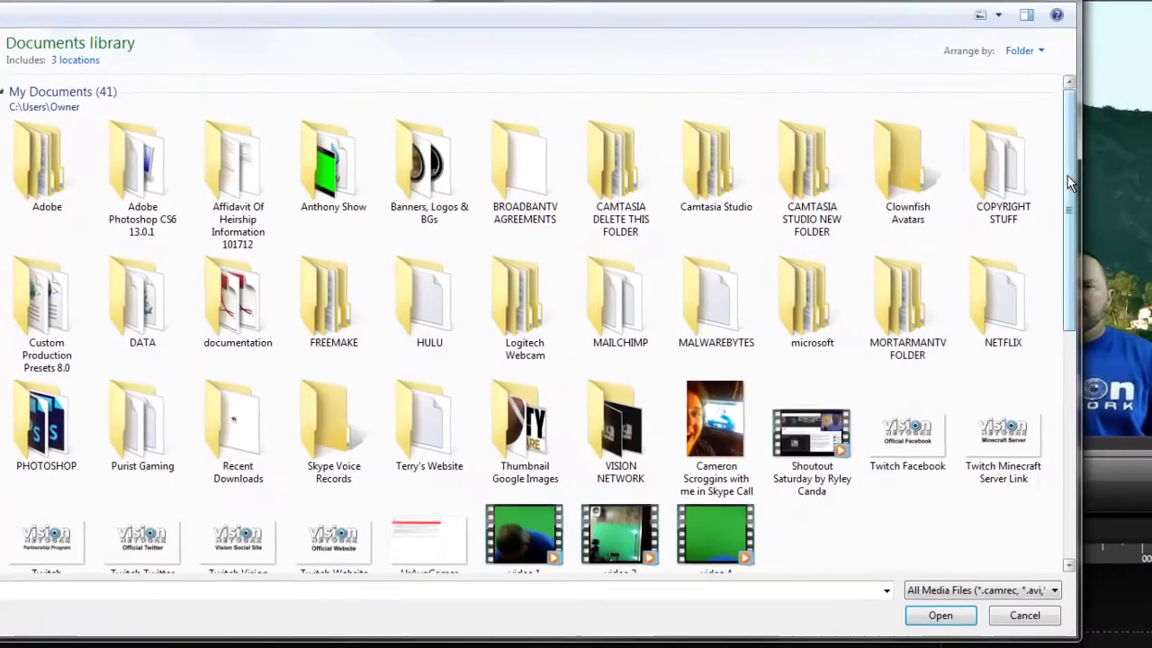
scroll(1070, 185, down, 1)
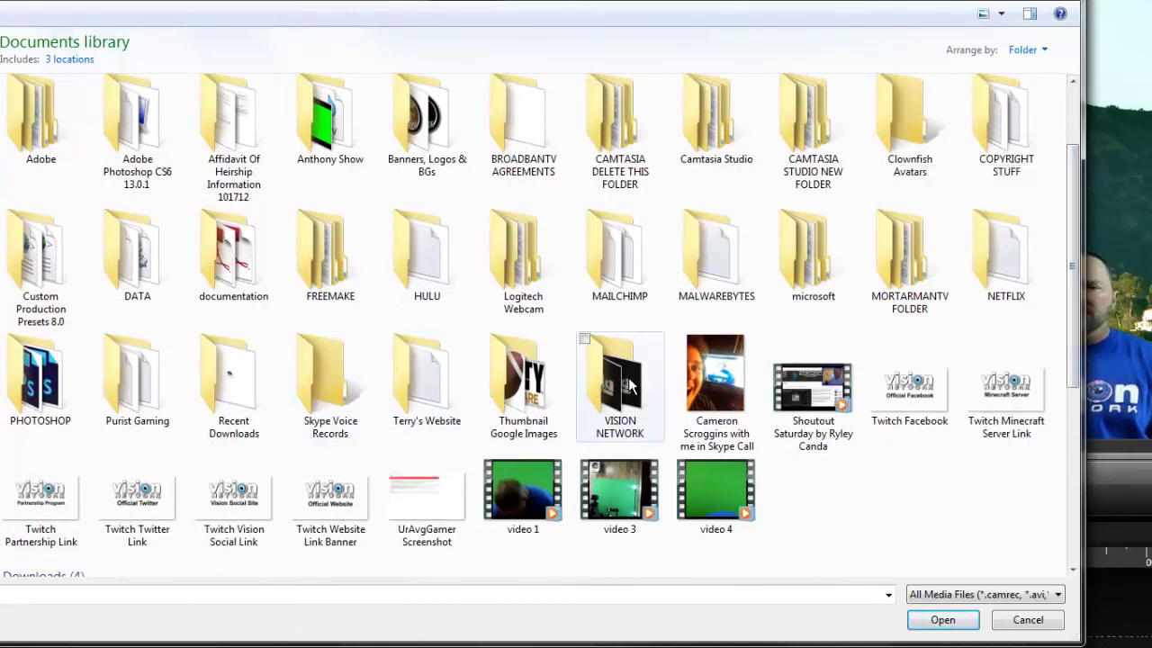
double_click(630, 385)
double_click(56, 122)
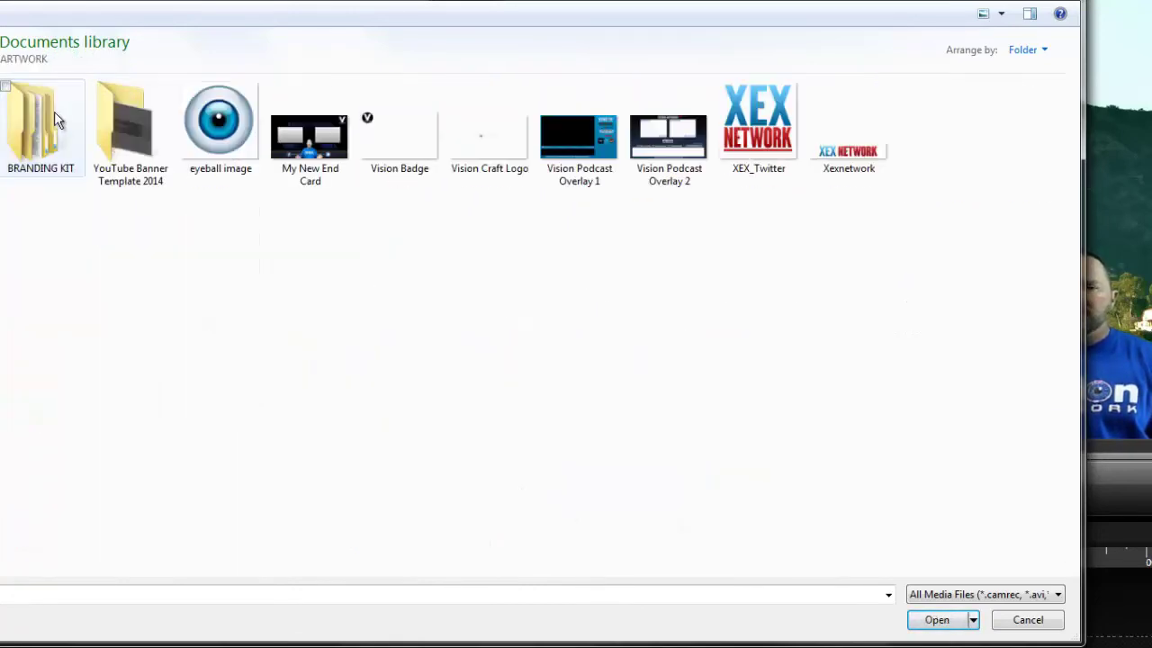
double_click(41, 123)
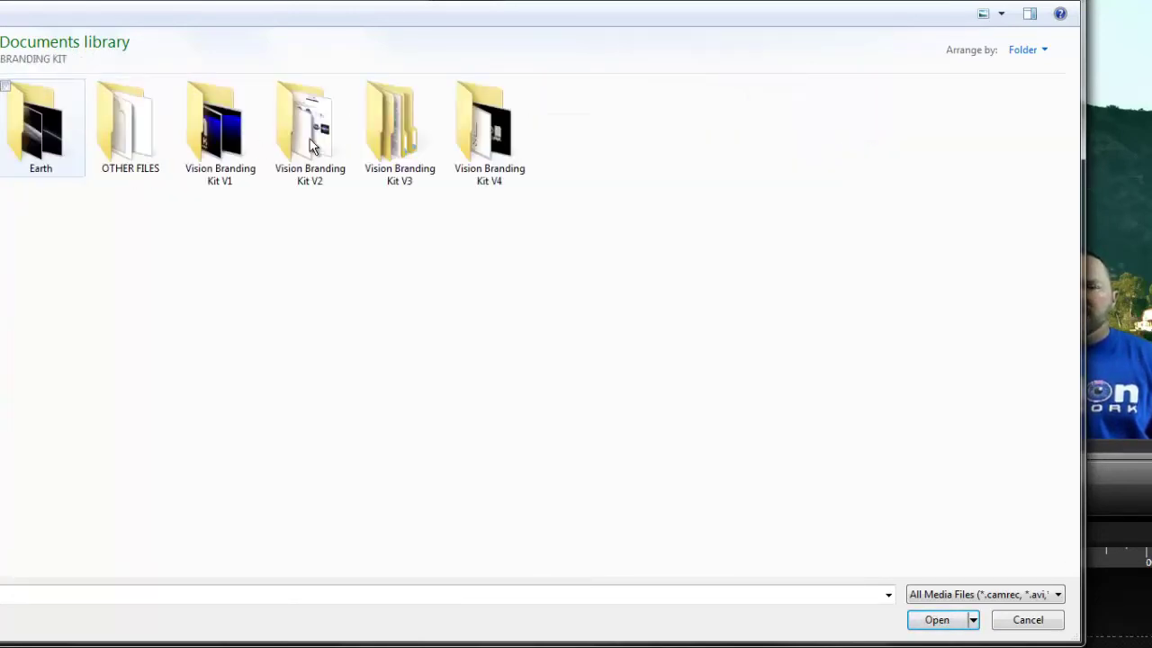
double_click(490, 125)
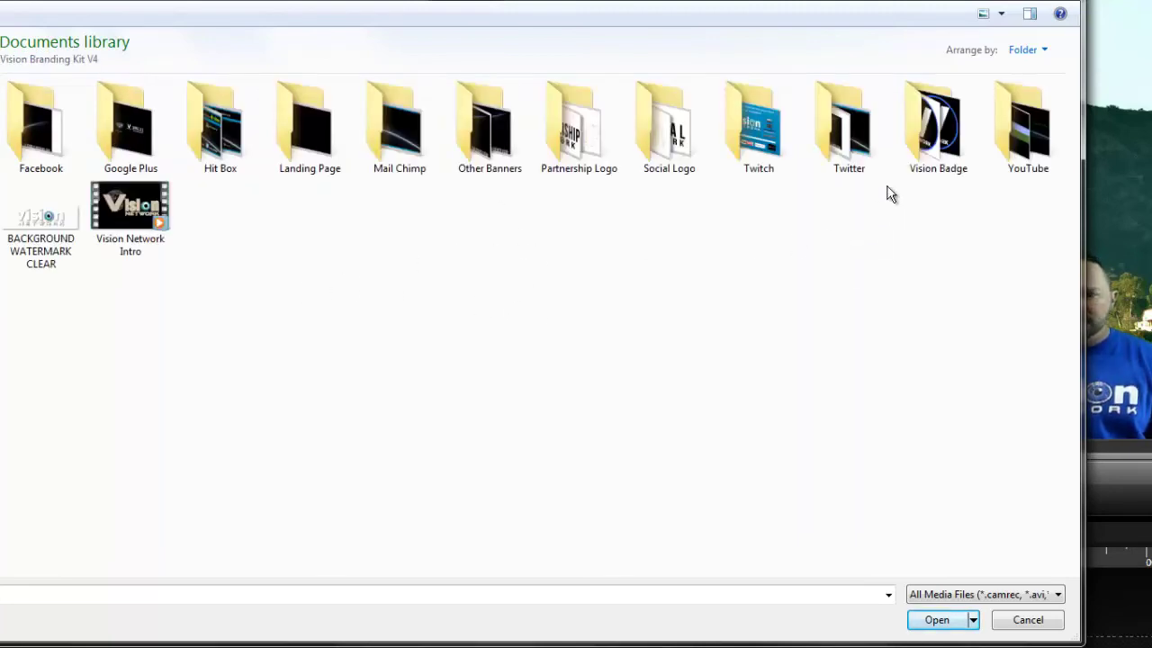
click(933, 135)
key(Return)
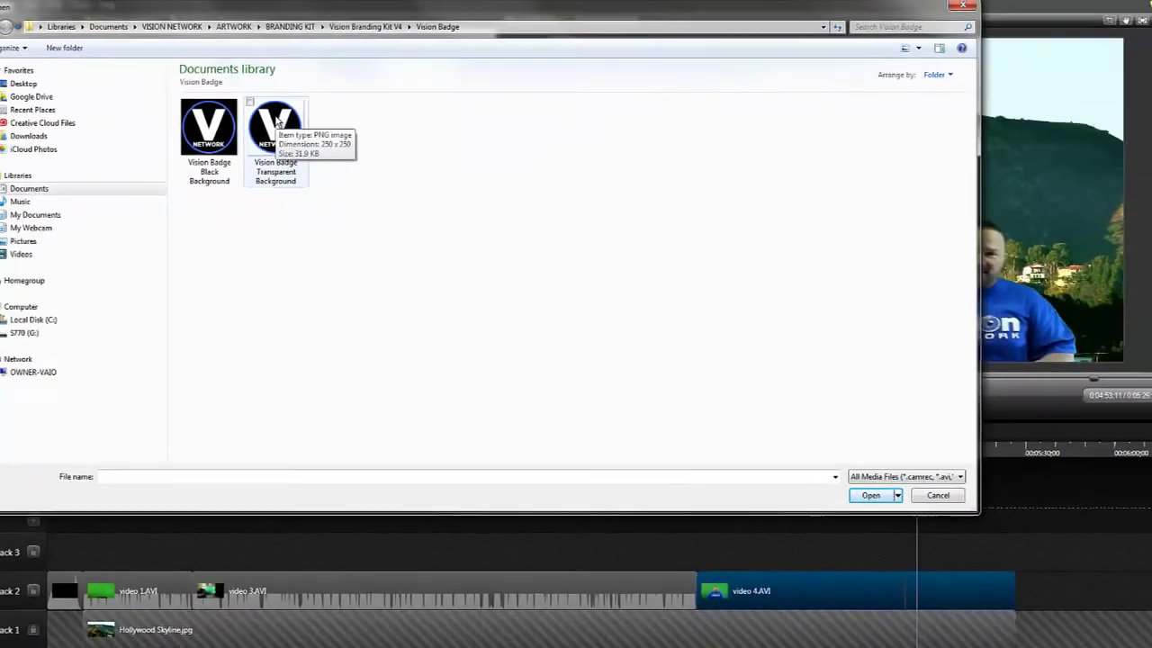
click(197, 124)
key(Return)
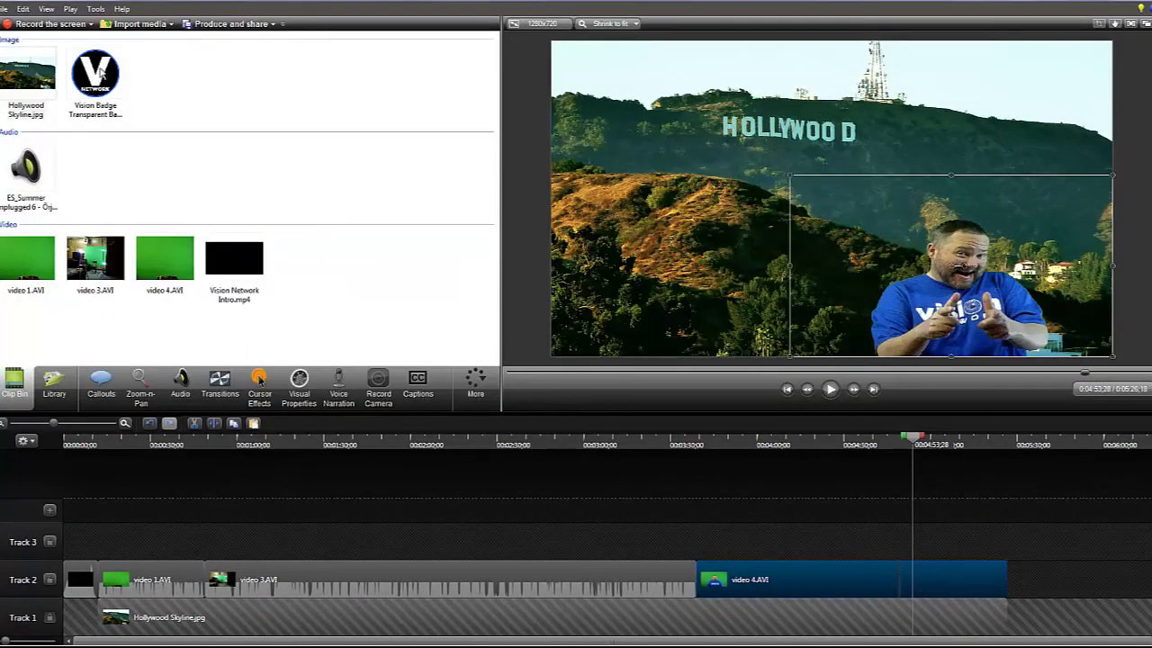
Place the badge PNG on Track 3 spanning the video, shrunk into the bottom-left corner
click(102, 76)
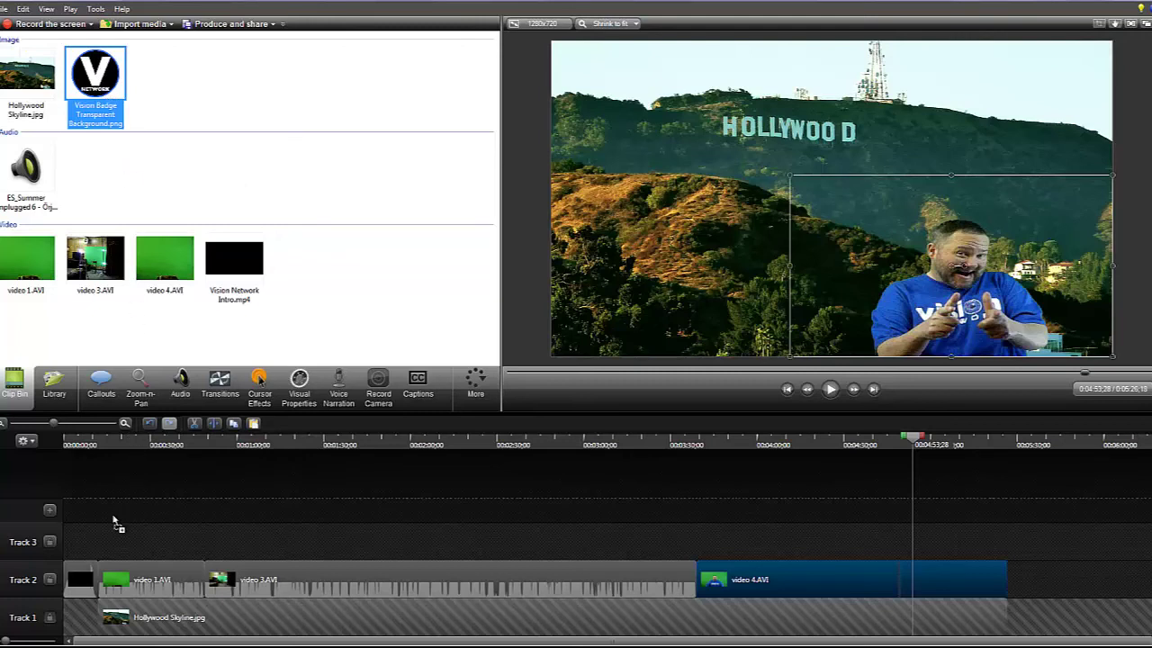
click(108, 533)
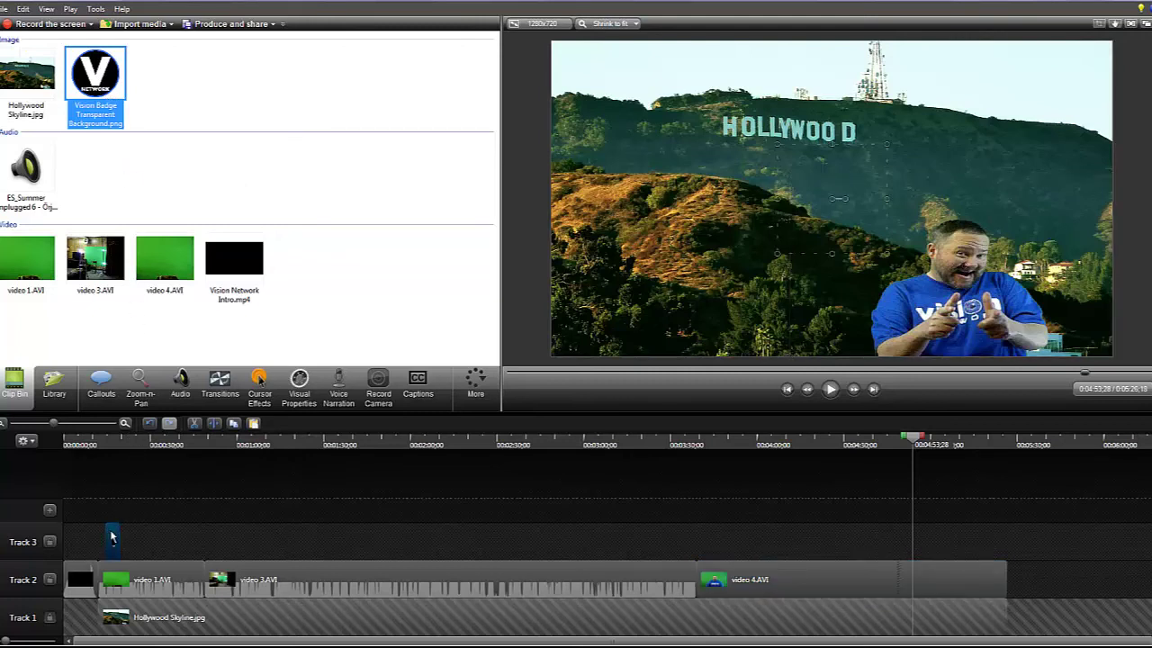
drag(111, 537, 1000, 560)
drag(799, 209, 571, 310)
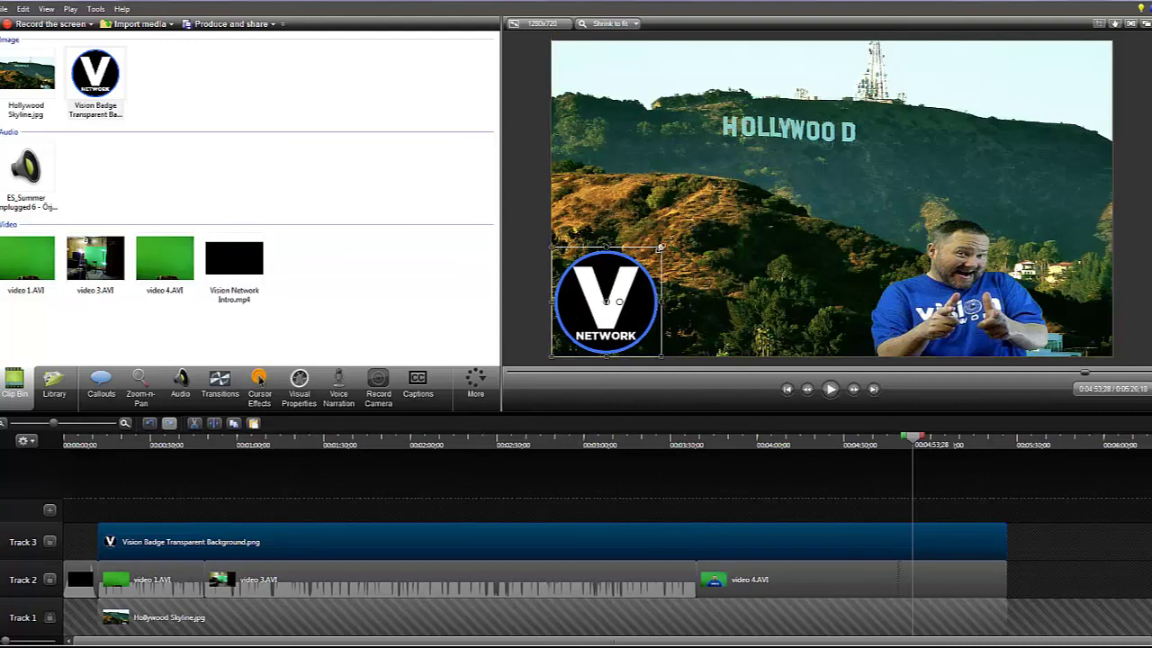
drag(661, 245, 617, 292)
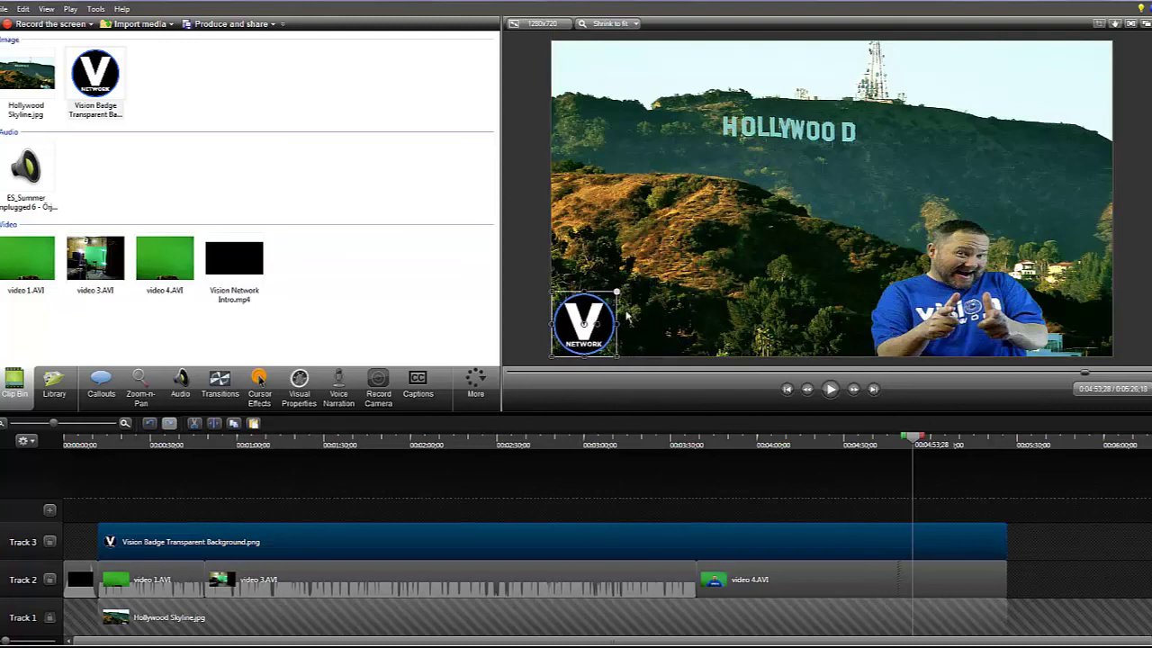
click(829, 389)
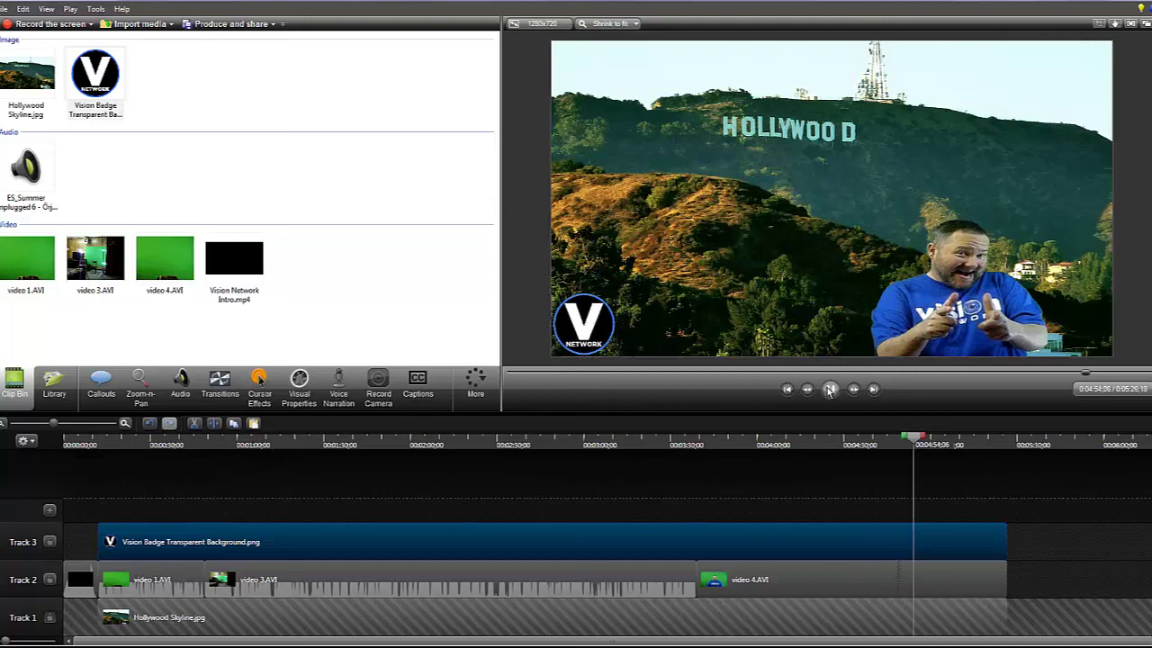